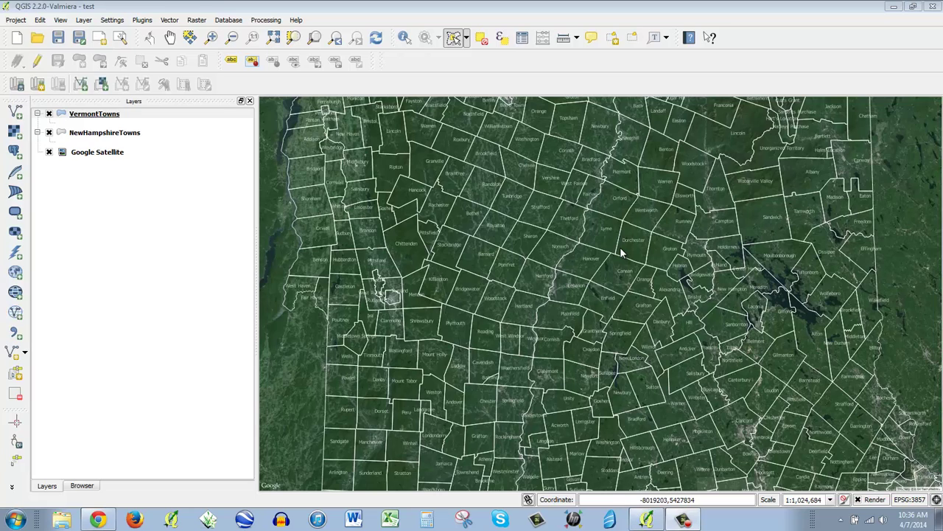
# Step: Toggle the New Hampshire and Vermont town layers off and back on to compare them
pyautogui.click(49, 133)
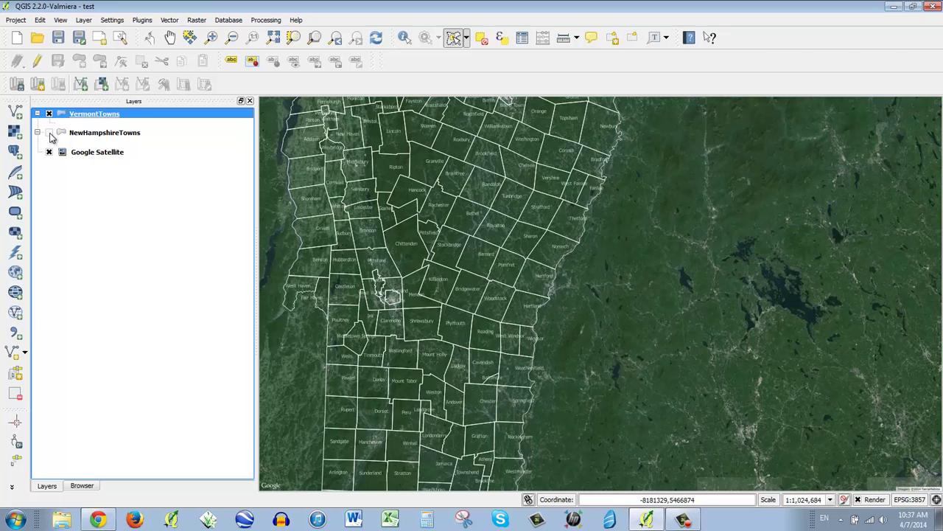
pyautogui.click(49, 133)
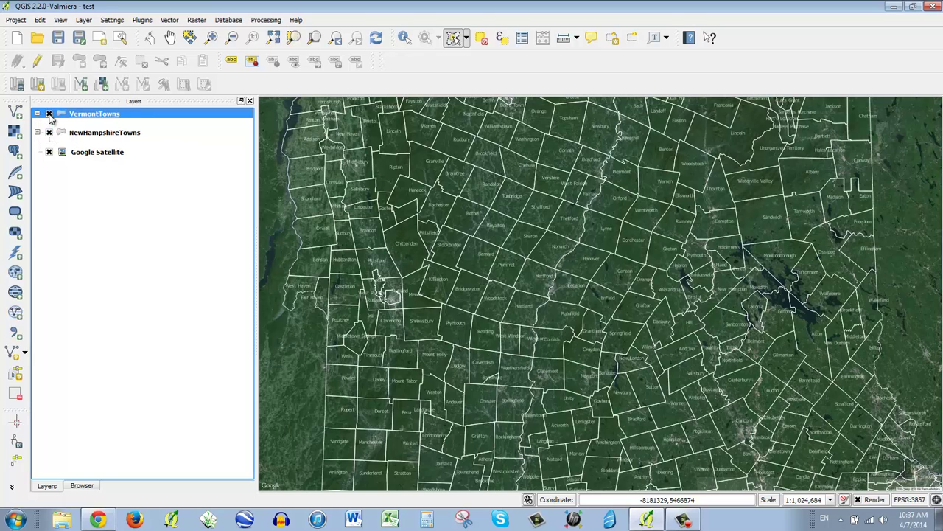
pyautogui.click(49, 114)
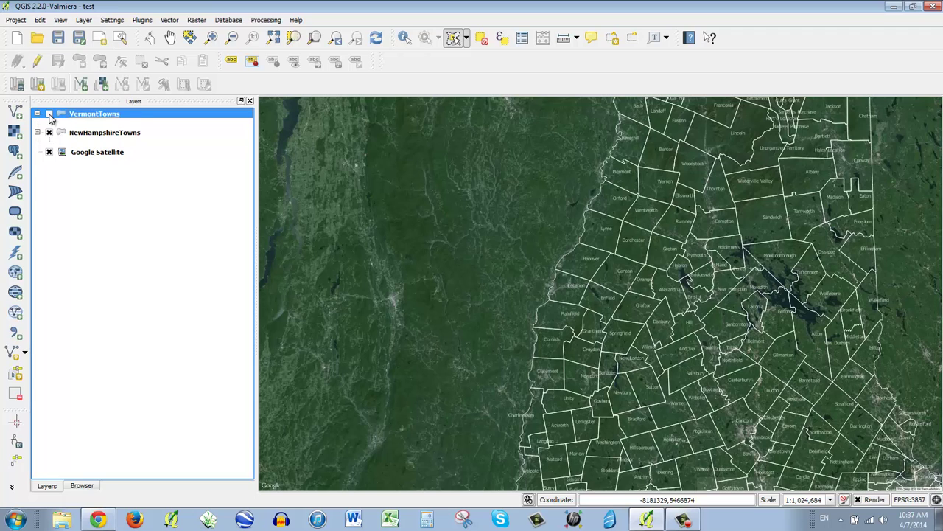
pyautogui.click(49, 116)
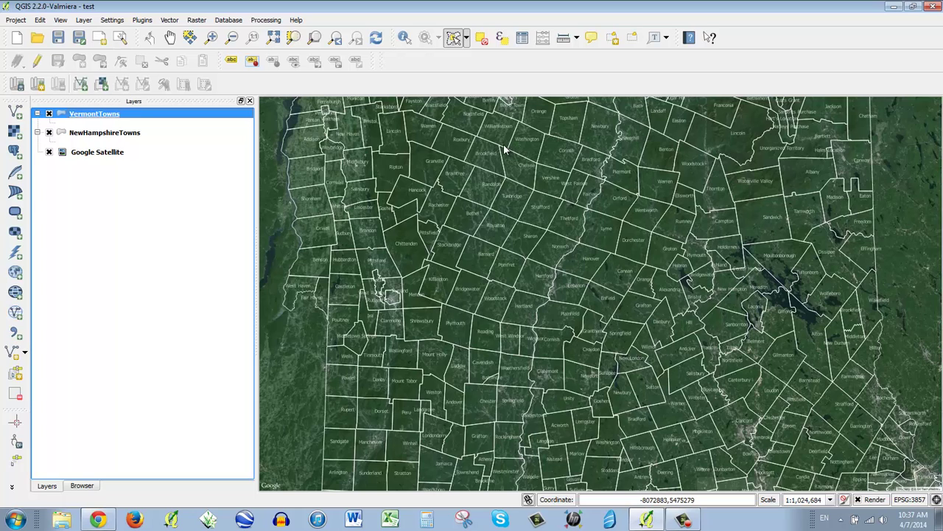
pyautogui.click(48, 133)
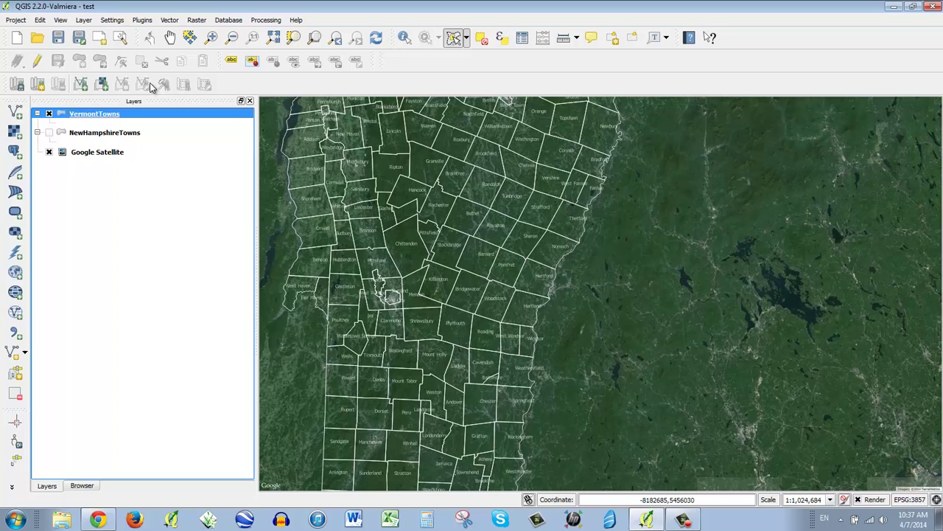
pyautogui.click(48, 133)
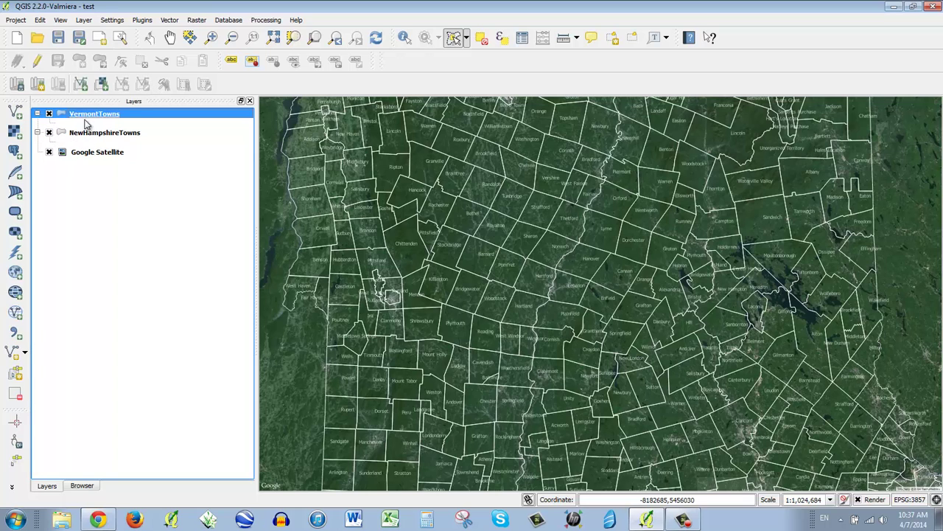
# Step: Show the Vector menu's Geoprocessing Tools submenu
pyautogui.click(169, 20)
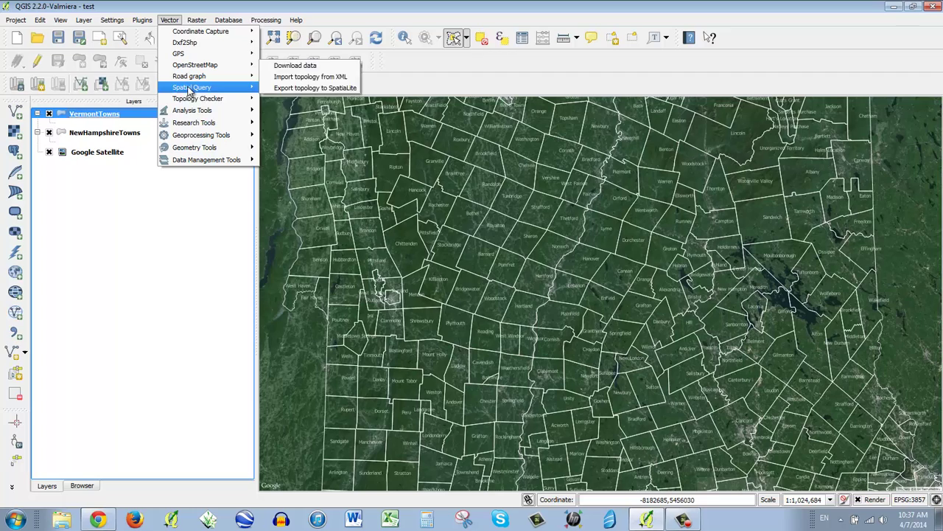
pyautogui.moveTo(192, 137)
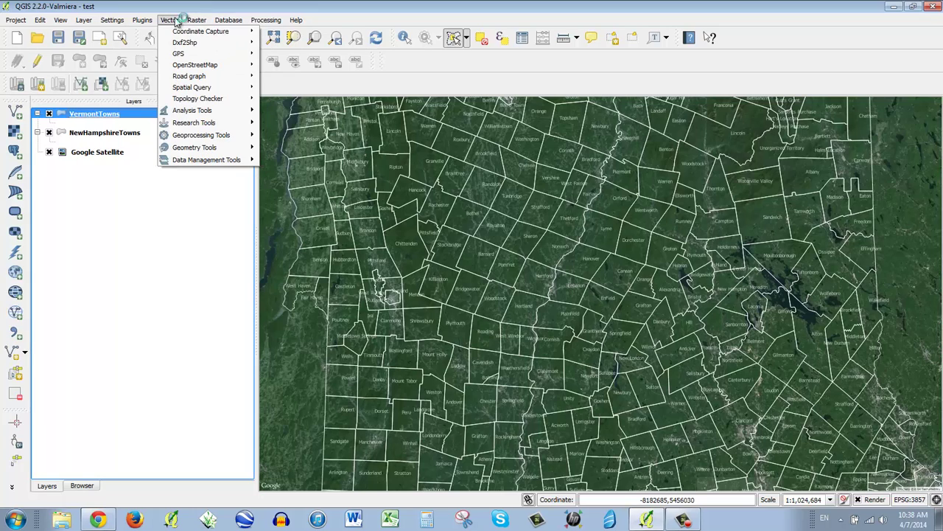
pyautogui.press('Escape')
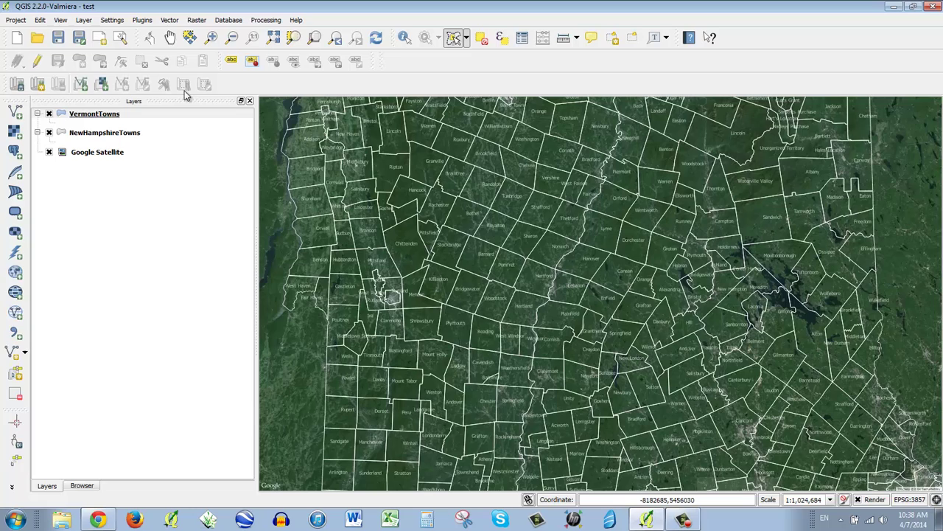
pyautogui.click(170, 20)
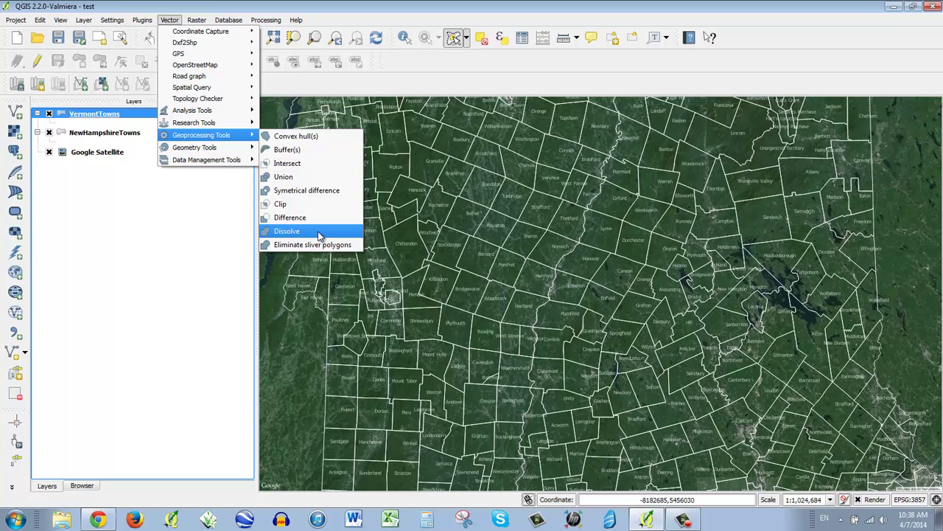
# Step: Set up Dissolve on the VermontTowns layer with Dissolve all selected
pyautogui.click(318, 232)
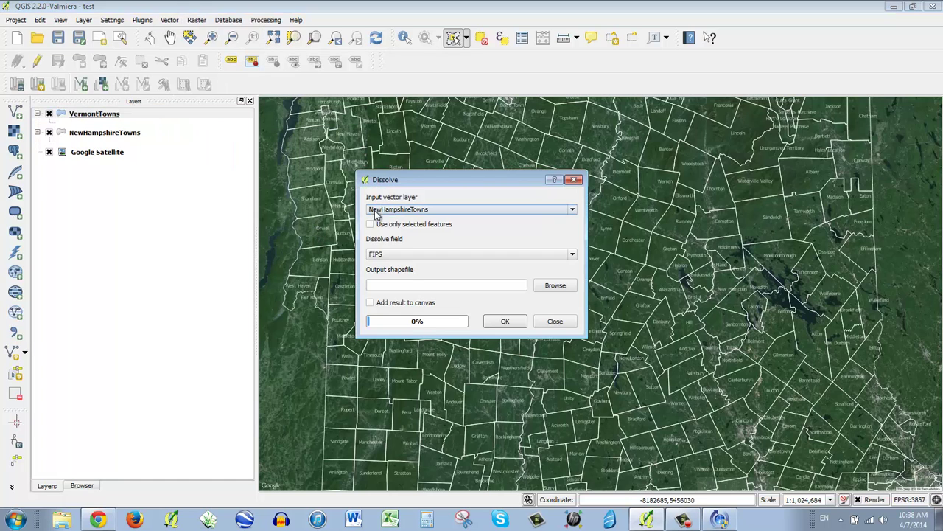
pyautogui.click(398, 212)
pyautogui.click(398, 230)
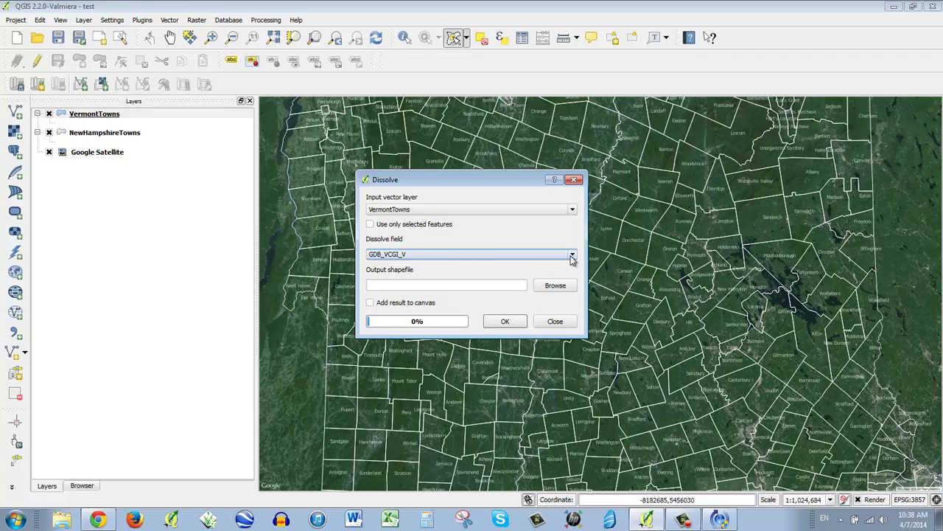
pyautogui.click(572, 257)
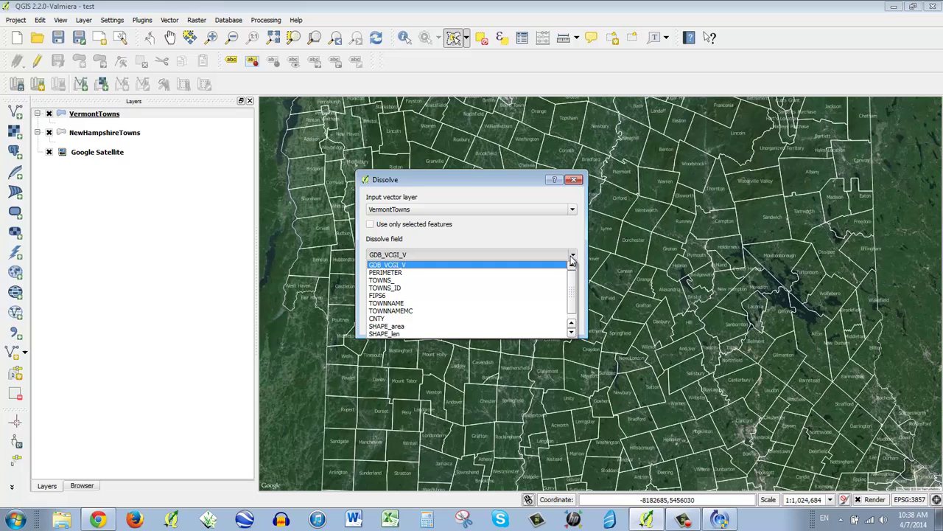
pyautogui.scroll(-1, 575, 303)
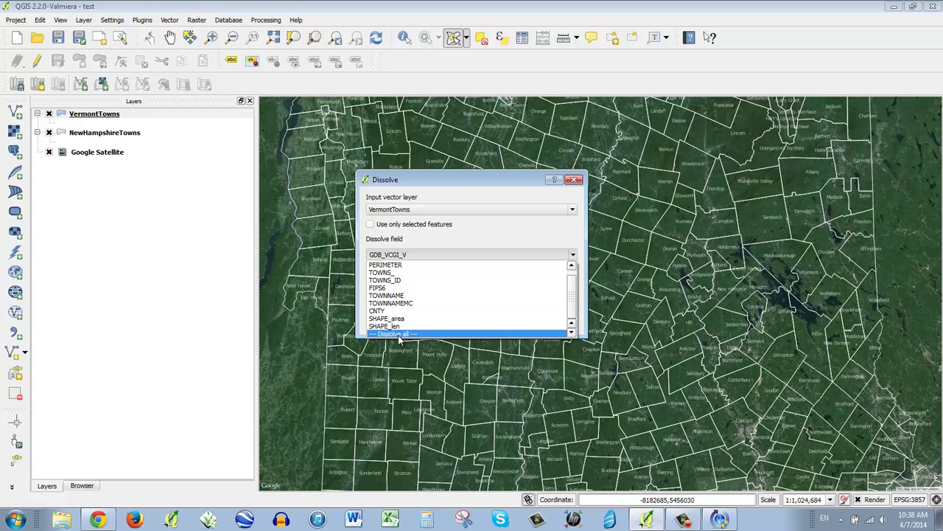
pyautogui.scroll(1, 574, 304)
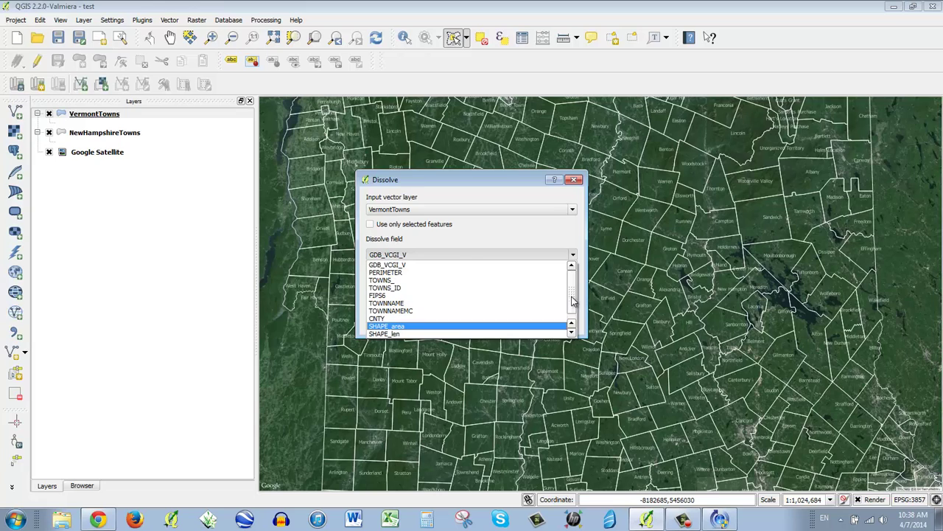
pyautogui.scroll(-1, 574, 308)
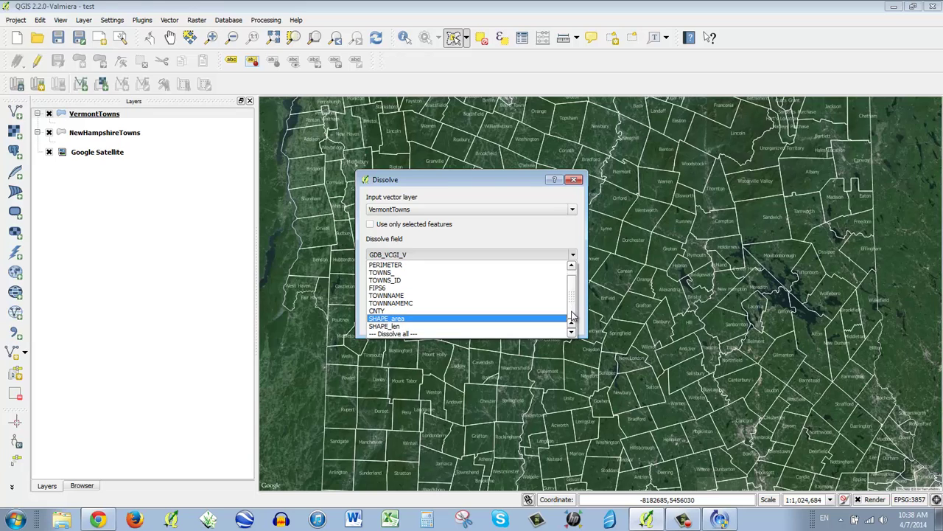
pyautogui.scroll(1, 573, 316)
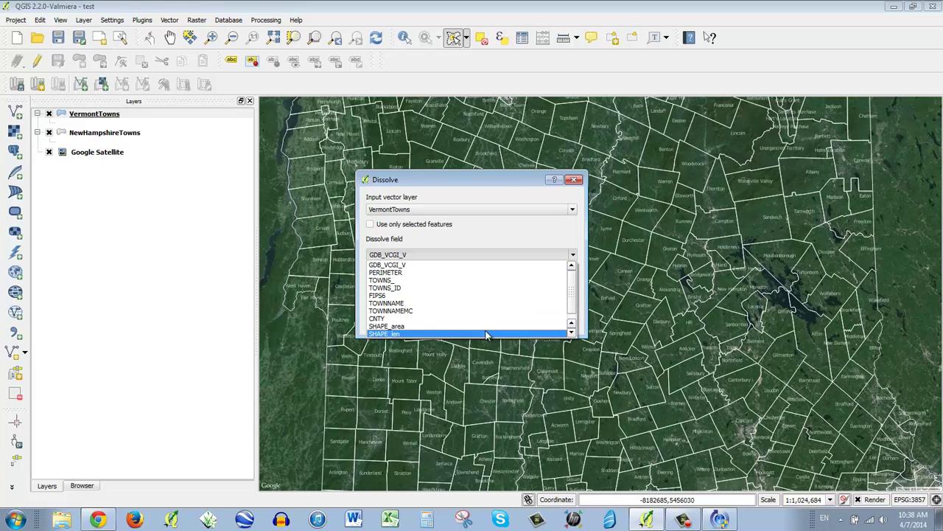
pyautogui.scroll(-1, 575, 306)
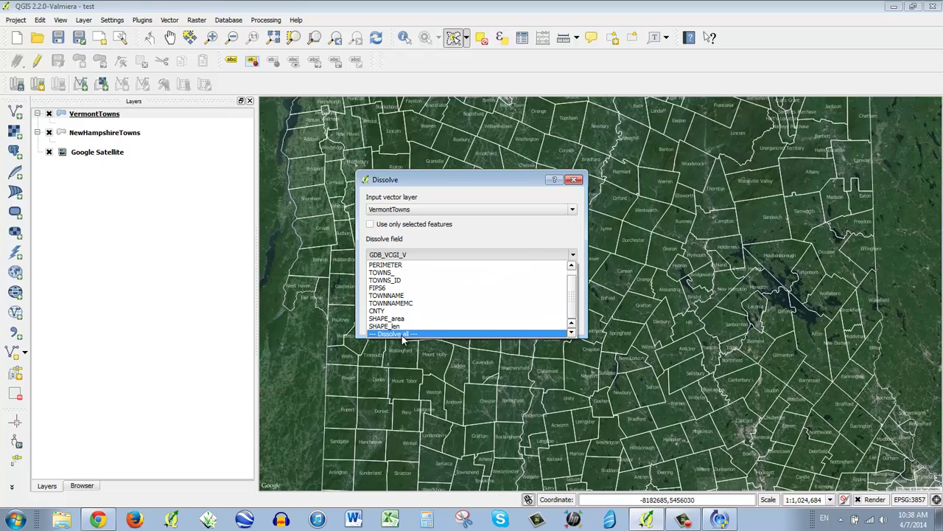
pyautogui.click(403, 336)
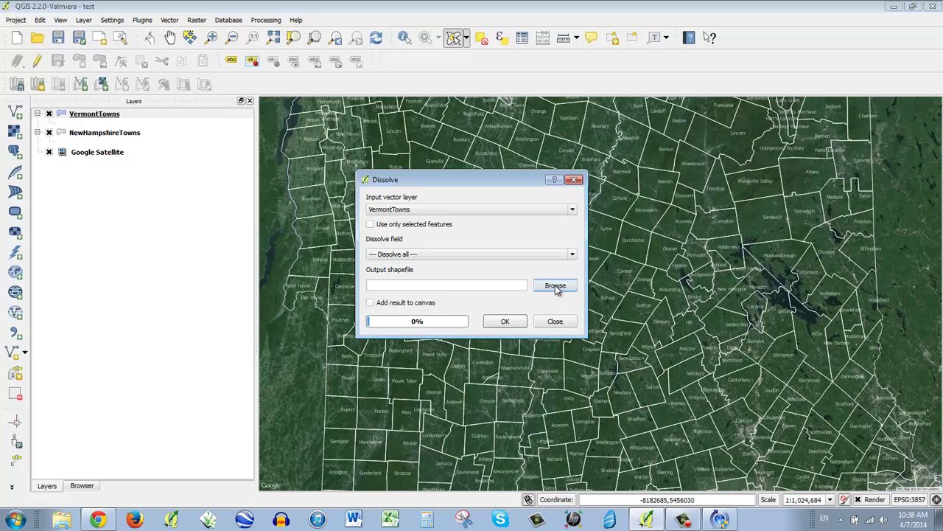
# Step: Save the dissolve output as Vermont.shp in Desktop\VT_NH, add it to the canvas, and run it
pyautogui.click(556, 286)
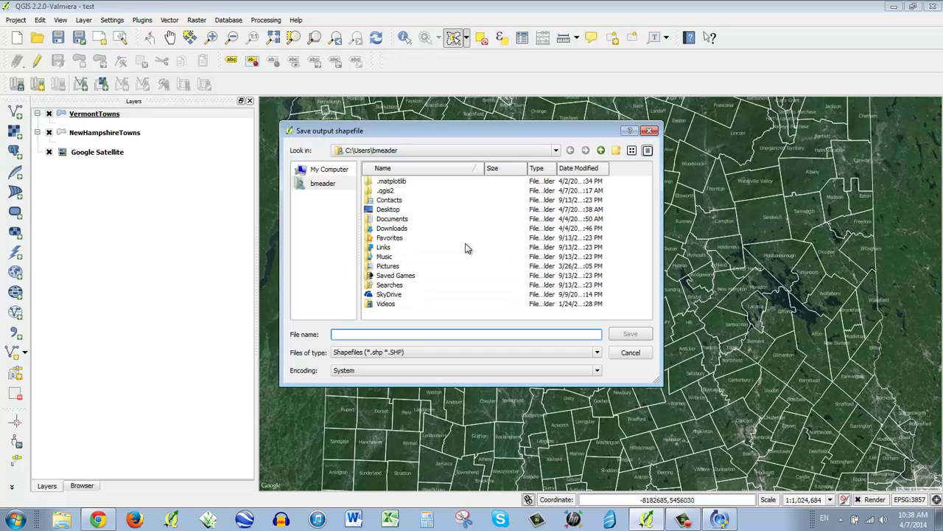
pyautogui.doubleClick(385, 210)
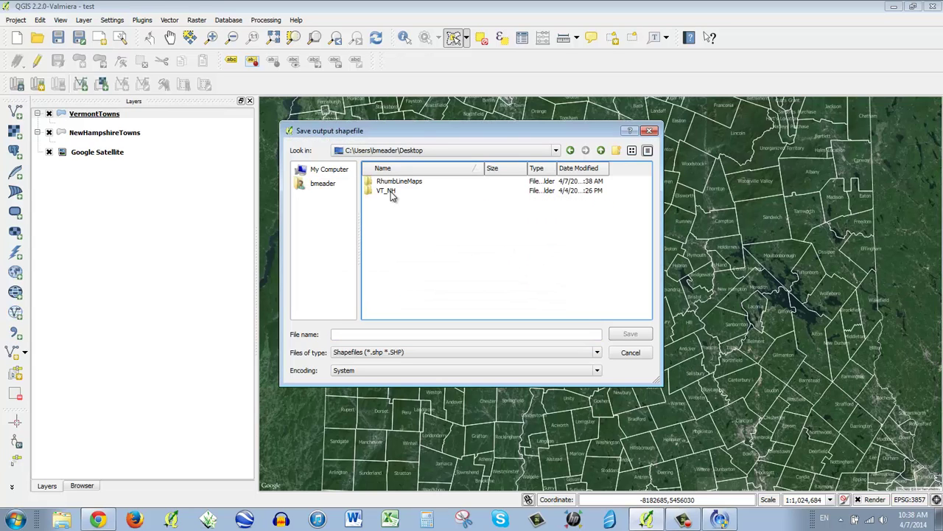
pyautogui.doubleClick(390, 193)
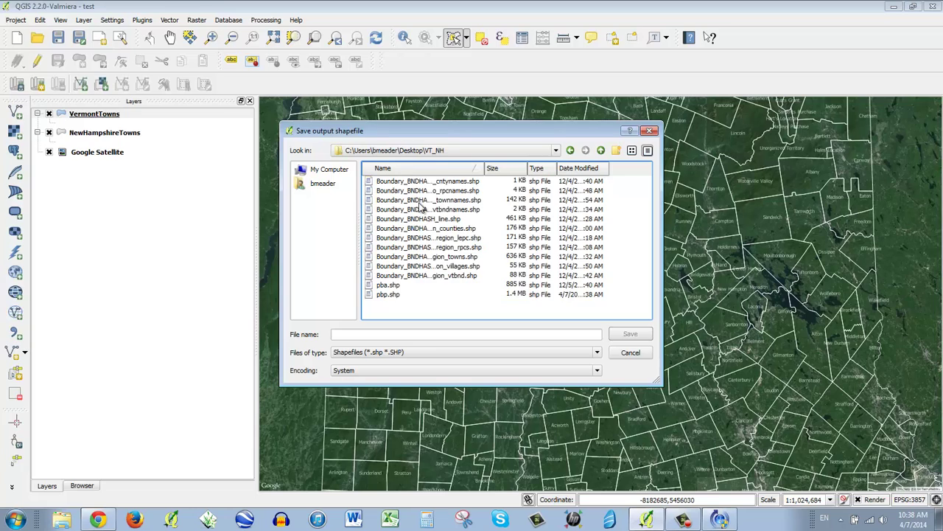
pyautogui.click(428, 333)
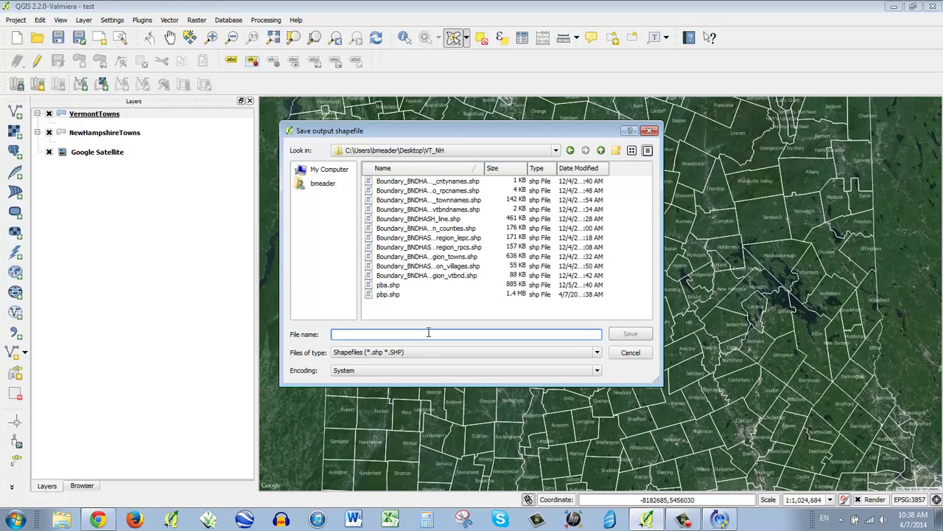
pyautogui.write('Vermont')
pyautogui.click(630, 334)
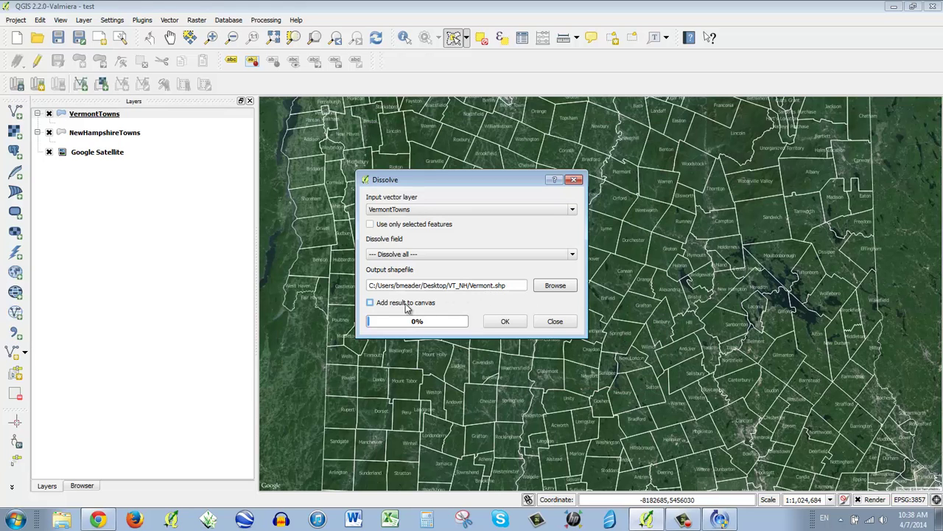
pyautogui.click(370, 302)
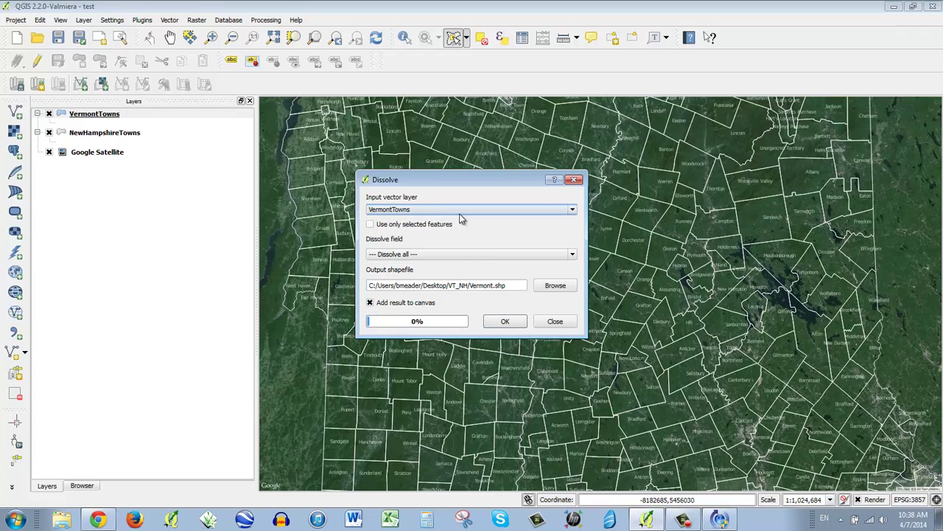
pyautogui.click(504, 324)
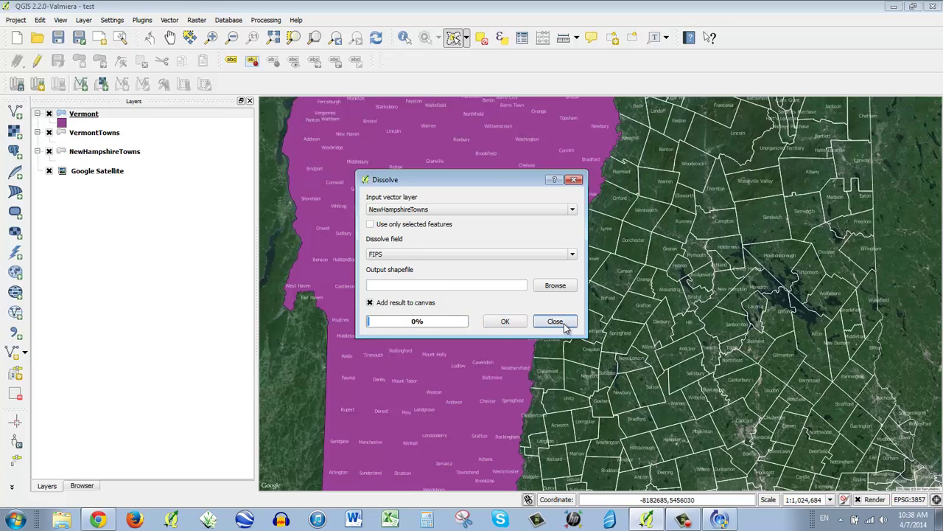
# Step: Drag the dissolved Vermont layer below VermontTowns and NewHampshireTowns in the Layers panel
pyautogui.click(556, 321)
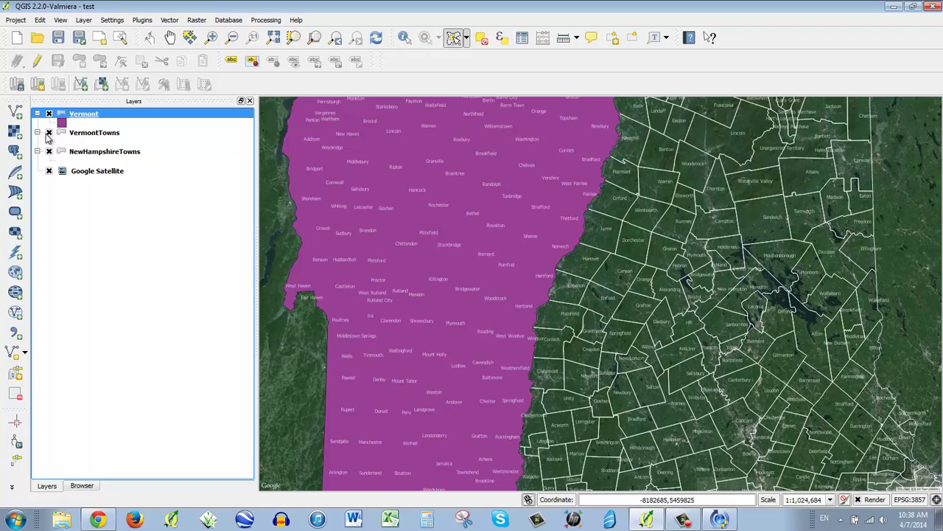
pyautogui.click(48, 132)
pyautogui.click(48, 151)
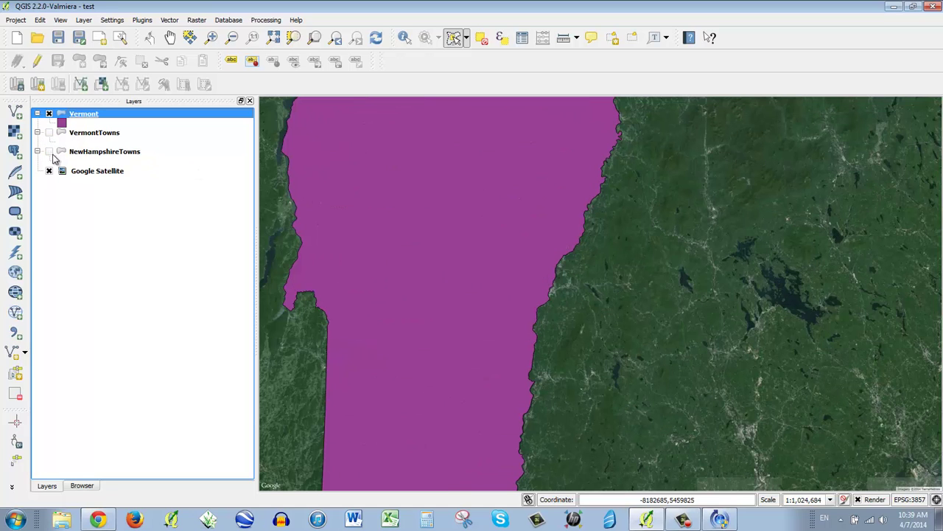
pyautogui.click(49, 133)
pyautogui.click(49, 151)
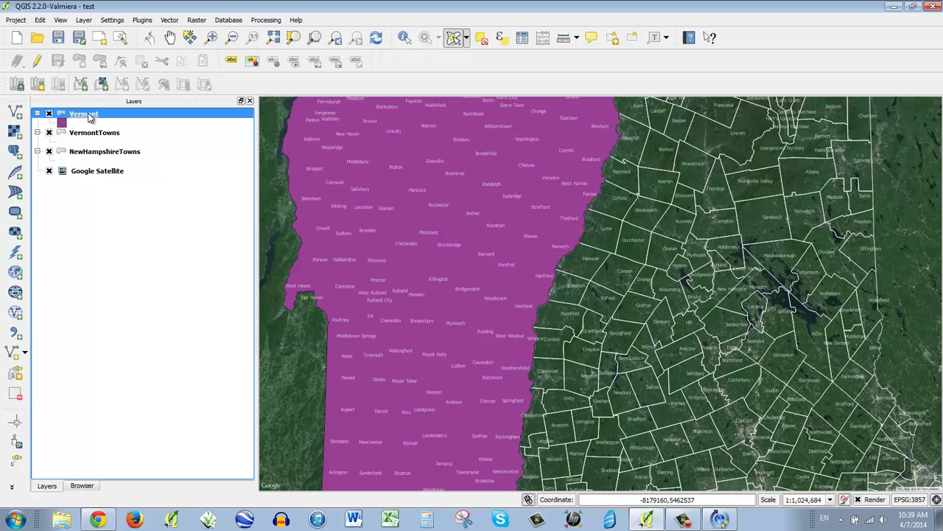
pyautogui.moveTo(88, 117); pyautogui.dragTo(83, 138)
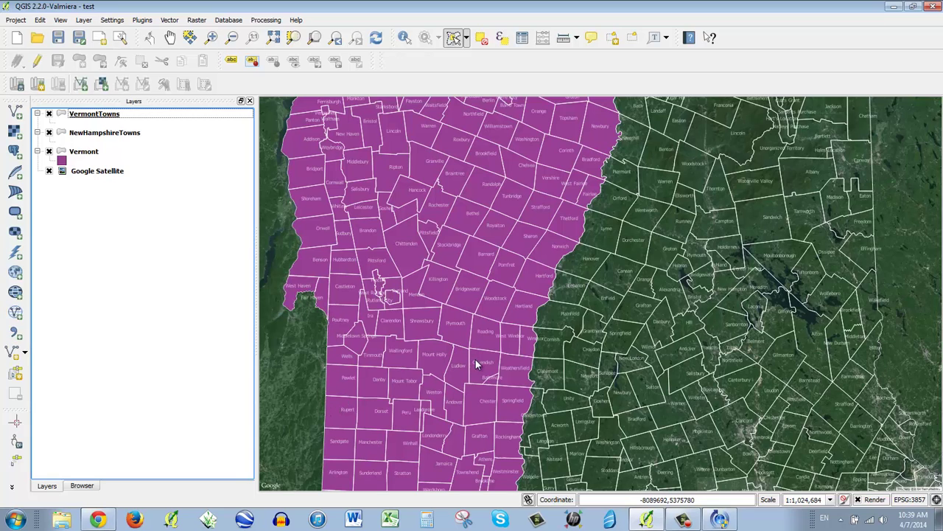
pyautogui.click(80, 153)
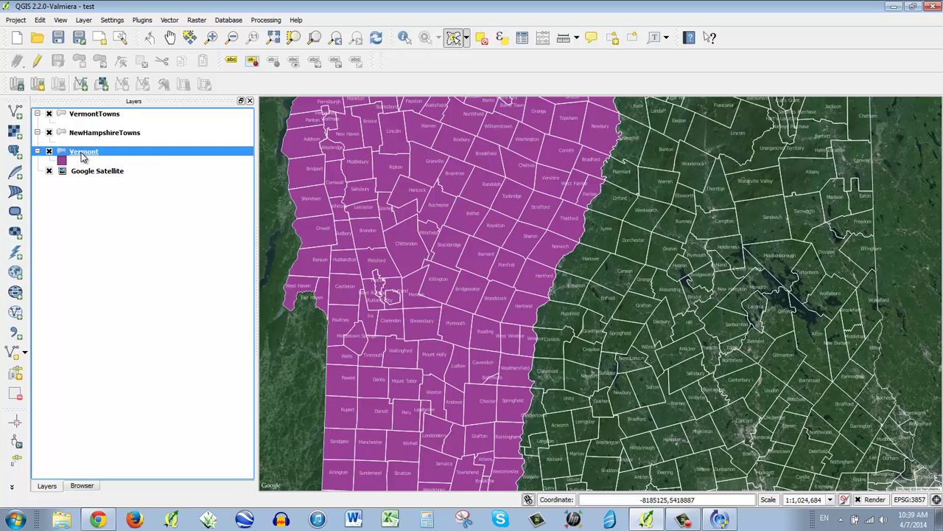
# Step: Give the Vermont layer's simple fill a dark red colour
pyautogui.doubleClick(83, 155)
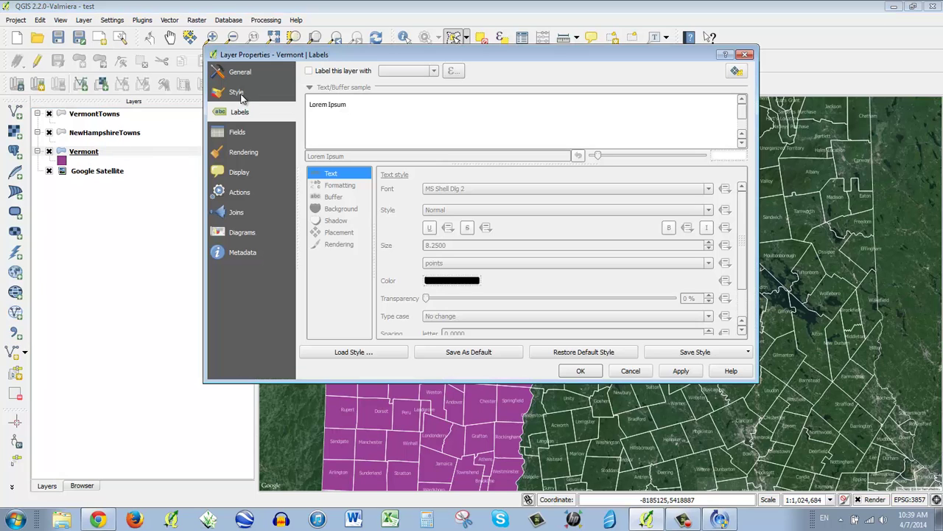
pyautogui.click(237, 92)
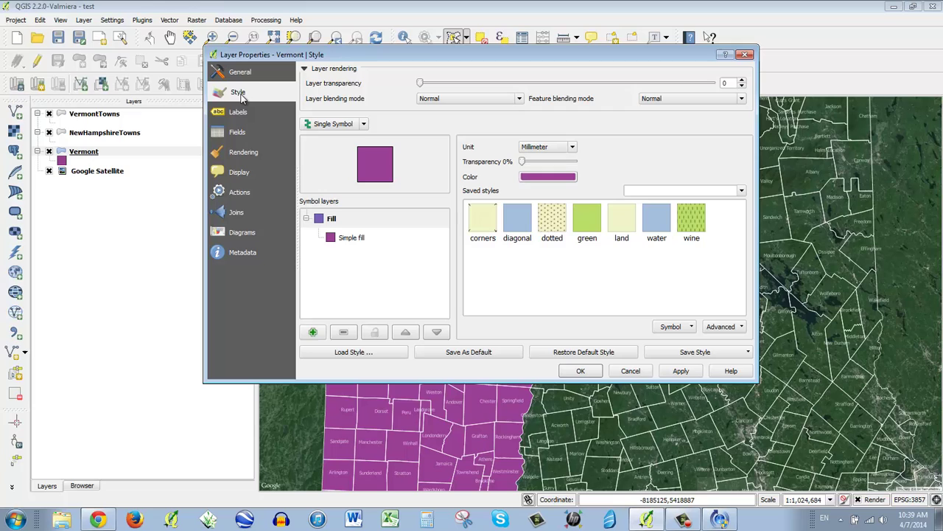
pyautogui.click(361, 239)
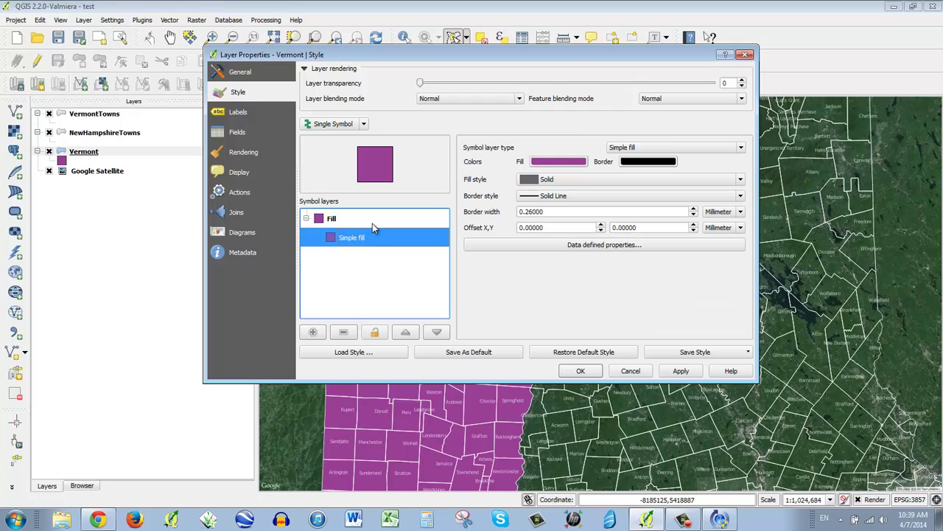
pyautogui.click(555, 162)
pyautogui.moveTo(509, 134); pyautogui.dragTo(472, 118)
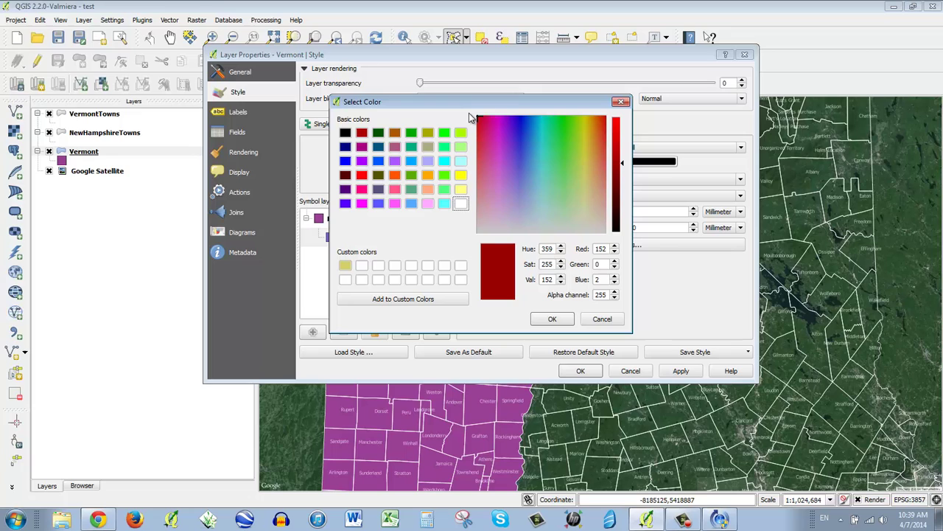
pyautogui.click(568, 319)
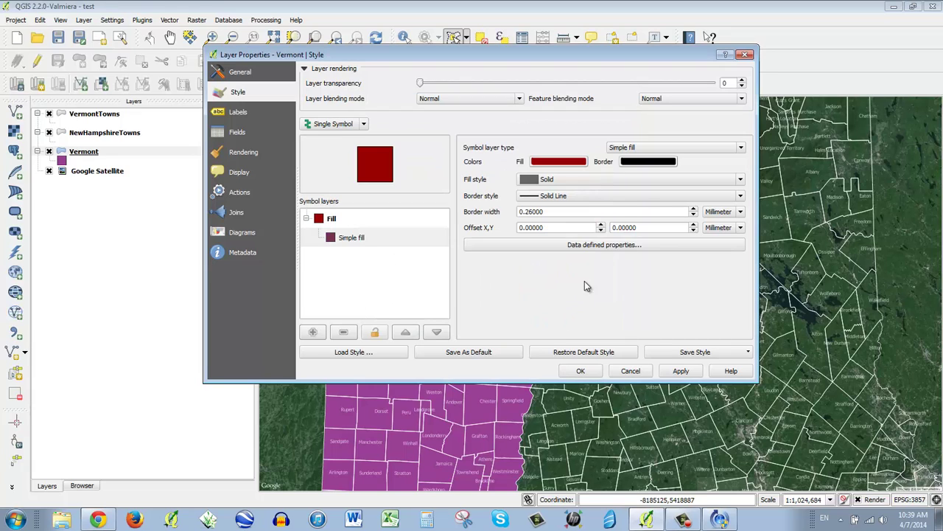
# Step: Keep a black solid border, raise its width to 0.86 mm, and apply
pyautogui.click(642, 164)
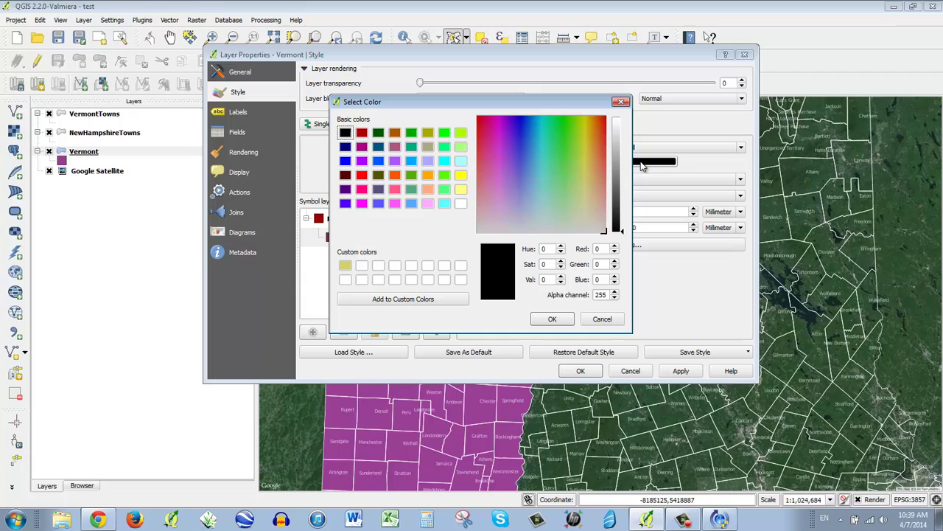
pyautogui.click(554, 319)
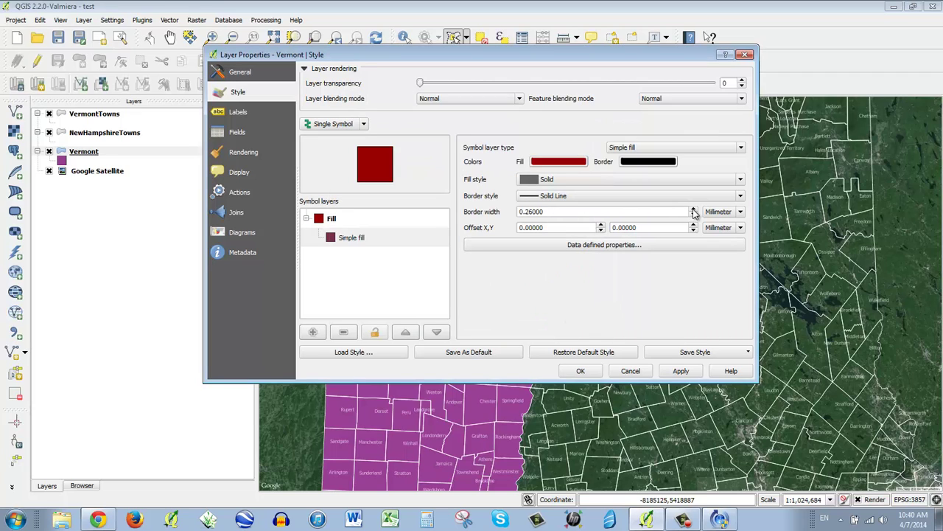
pyautogui.click(742, 197)
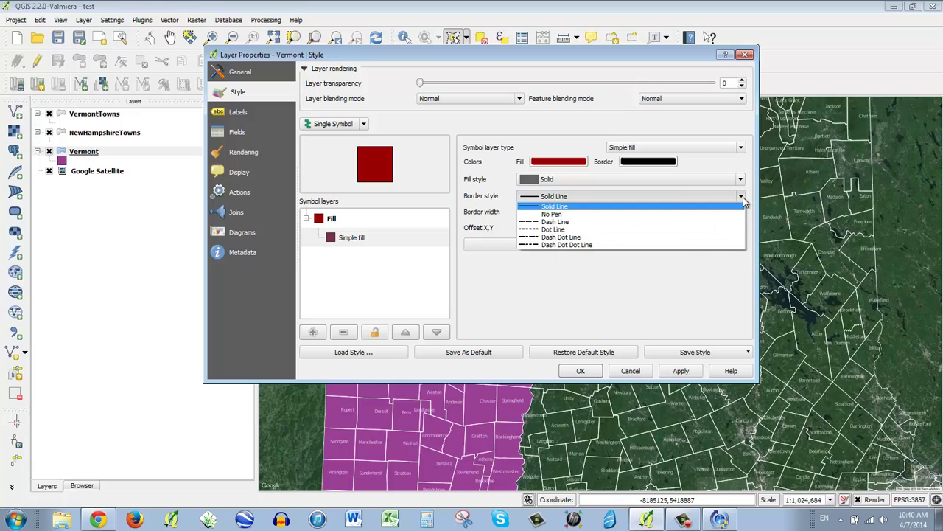
pyautogui.click(743, 200)
pyautogui.click(693, 210)
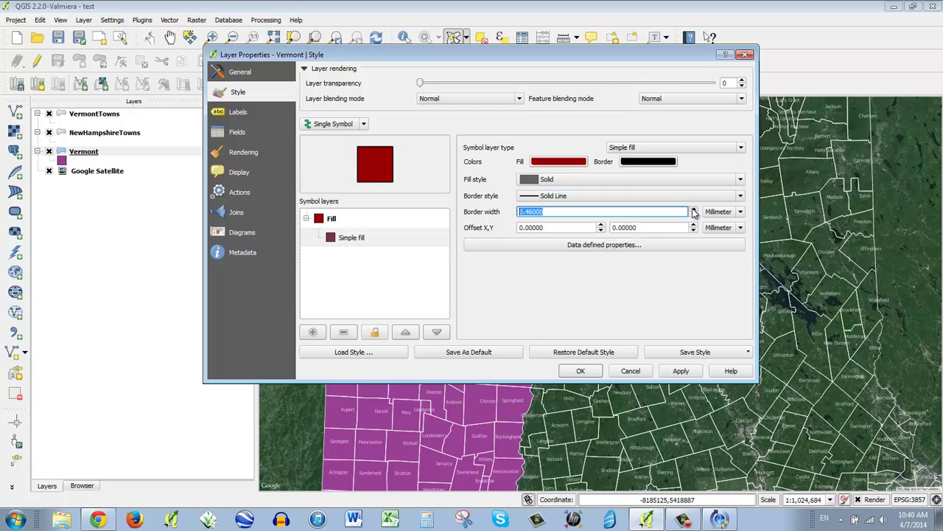
pyautogui.click(693, 209)
pyautogui.click(694, 210)
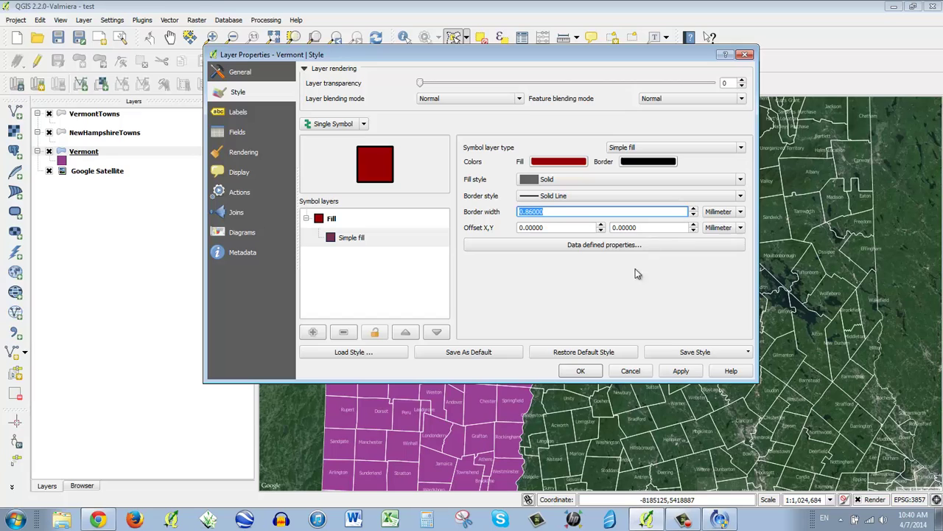
pyautogui.click(667, 370)
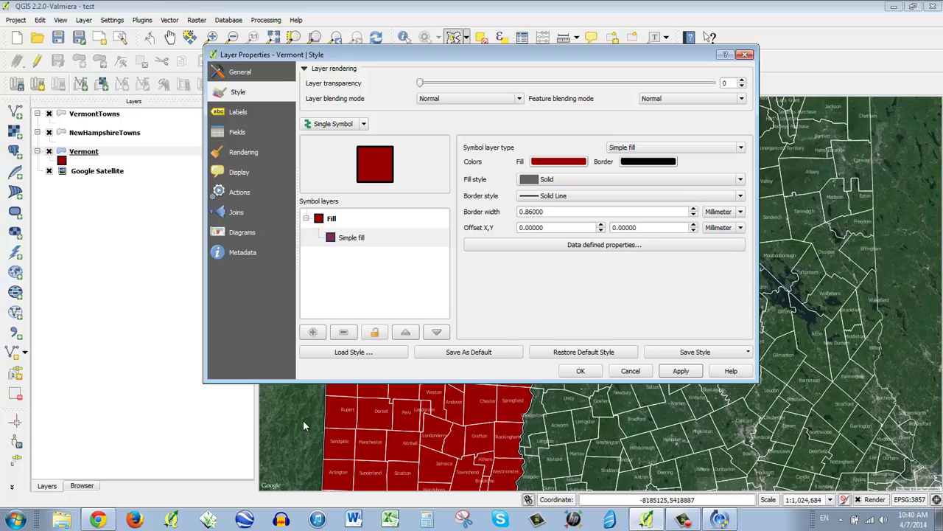
# Step: Try 4 mm and 3 mm border widths, then settle on a 2 mm border
pyautogui.click(694, 210)
pyautogui.click(693, 209)
pyautogui.click(694, 209)
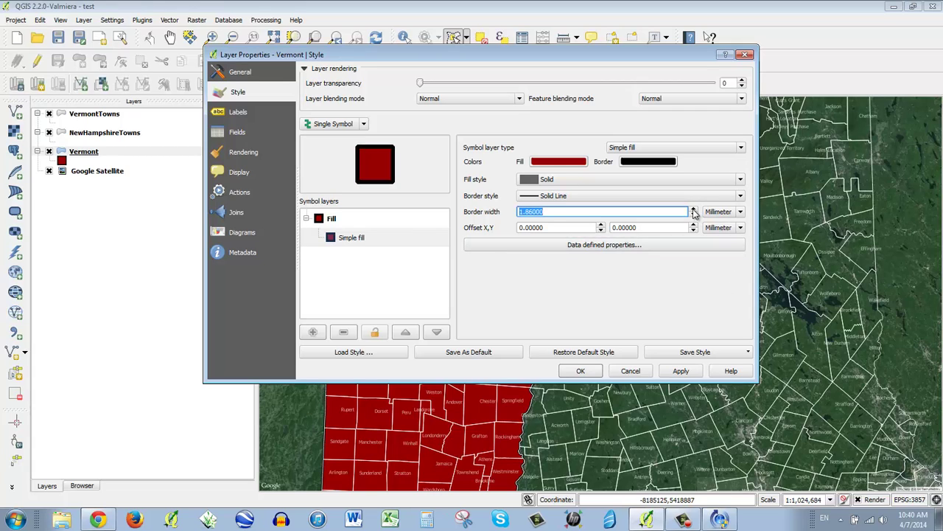
pyautogui.write('4')
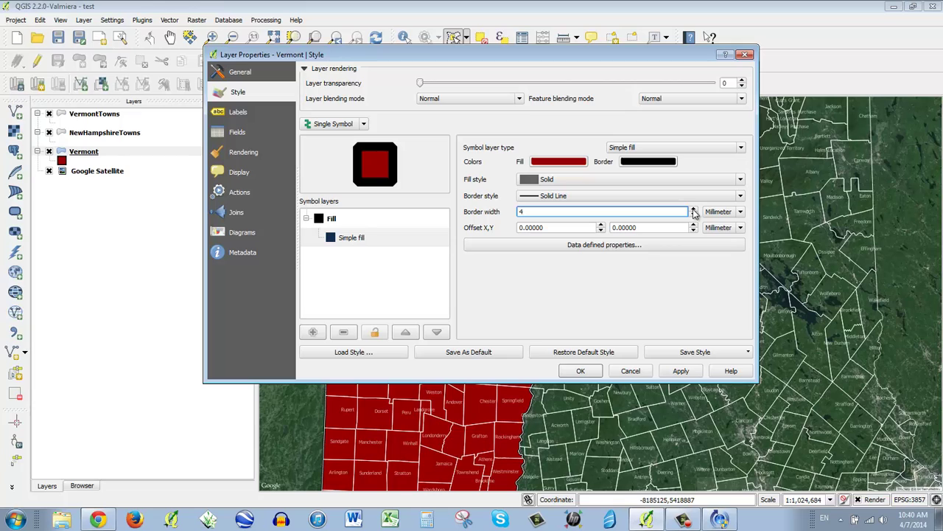
pyautogui.click(680, 370)
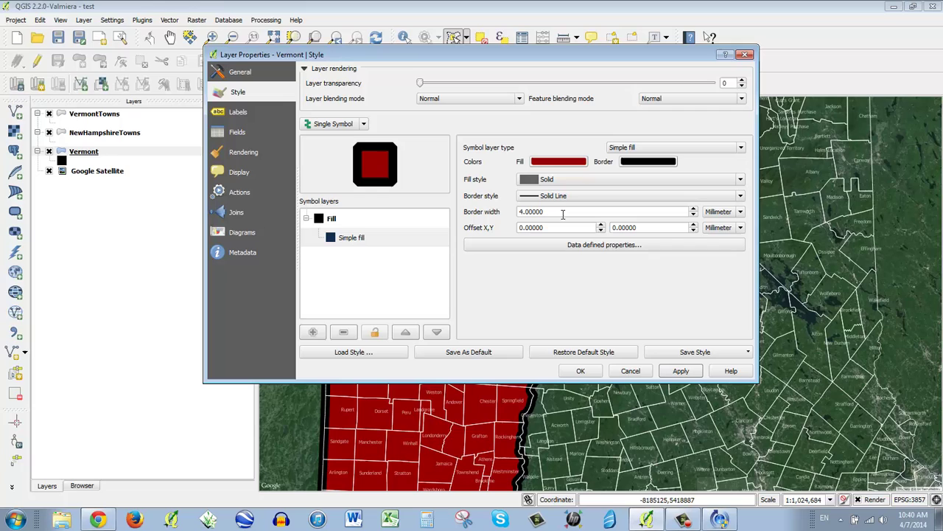
pyautogui.moveTo(563, 214); pyautogui.dragTo(480, 212)
pyautogui.write('3')
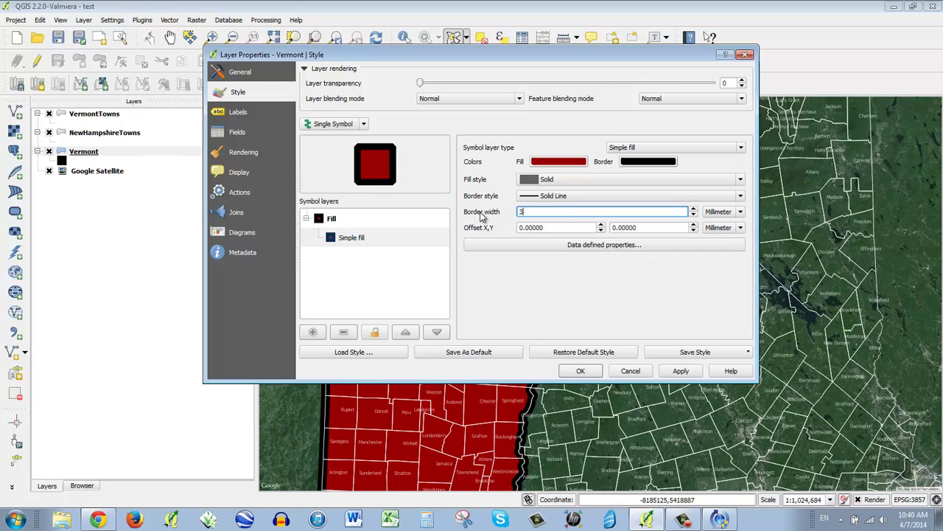
pyautogui.click(683, 371)
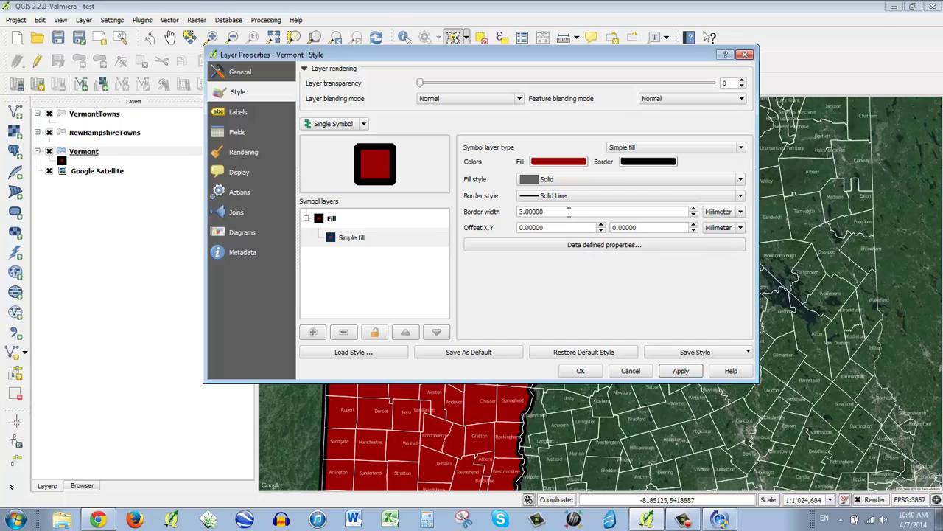
pyautogui.moveTo(526, 59); pyautogui.dragTo(530, 87)
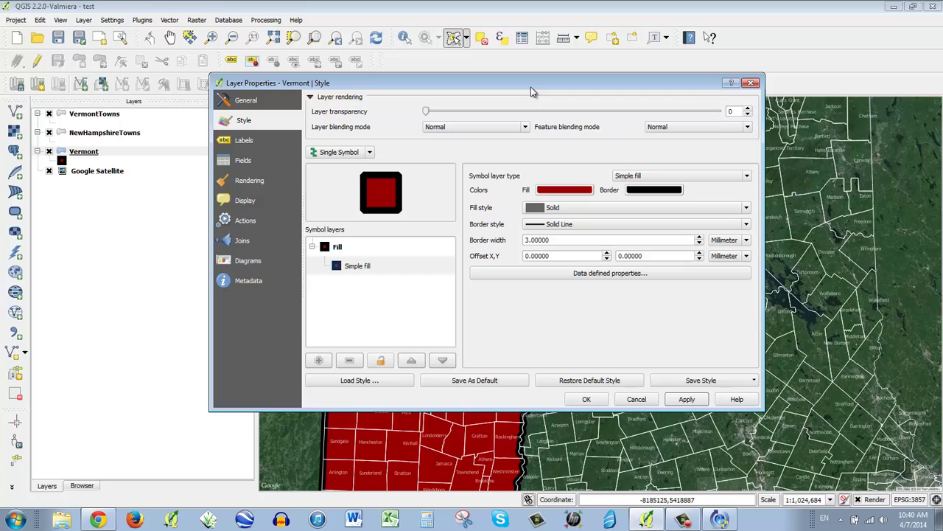
pyautogui.moveTo(575, 242); pyautogui.dragTo(467, 238)
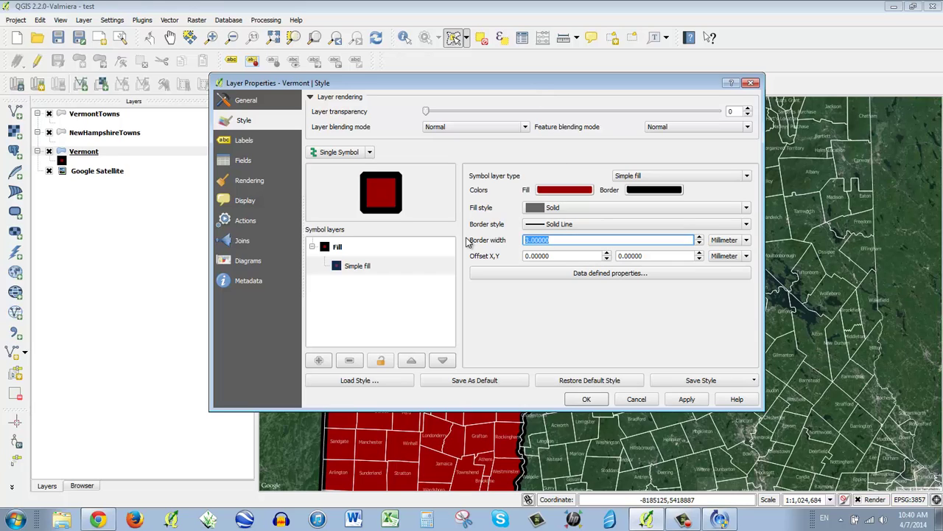
pyautogui.write('2')
pyautogui.click(686, 399)
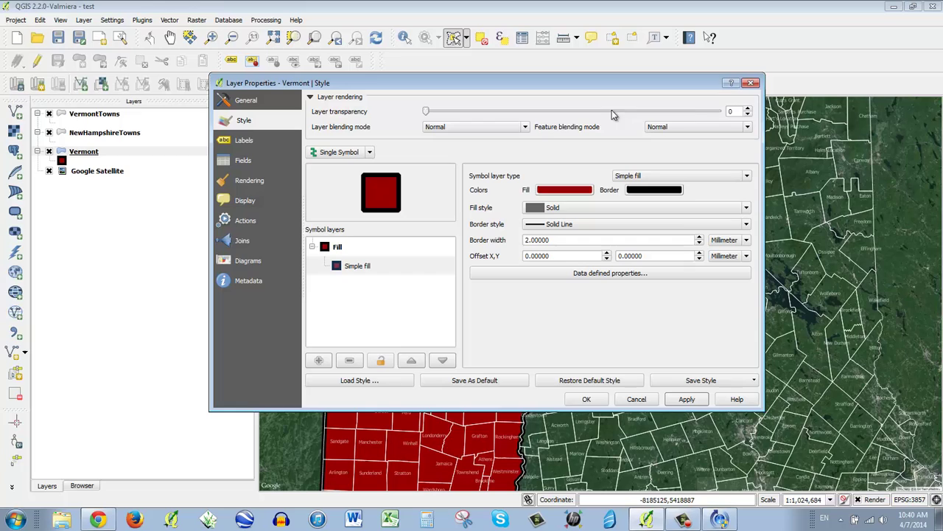
# Step: Set the Vermont layer transparency to 50%, apply, and close the properties
pyautogui.moveTo(426, 112); pyautogui.dragTo(677, 126)
pyautogui.click(687, 400)
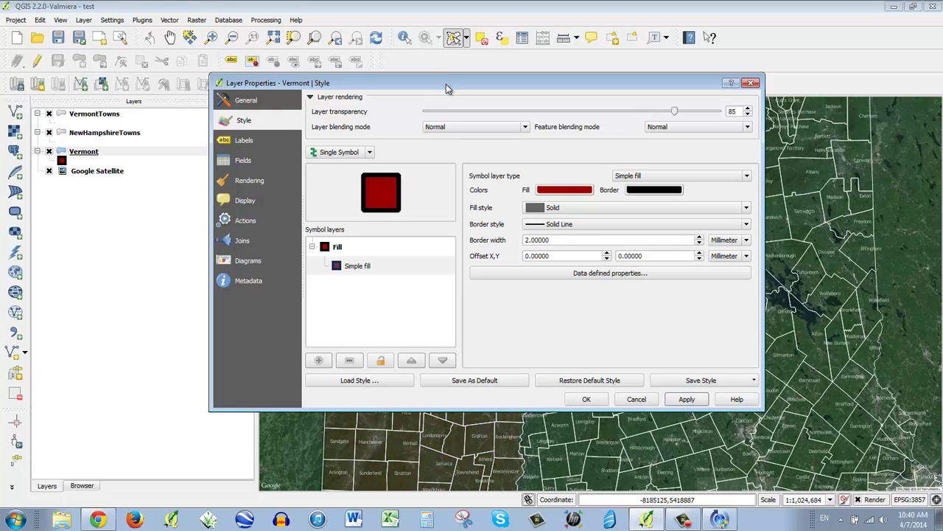
pyautogui.moveTo(446, 84); pyautogui.dragTo(468, 23)
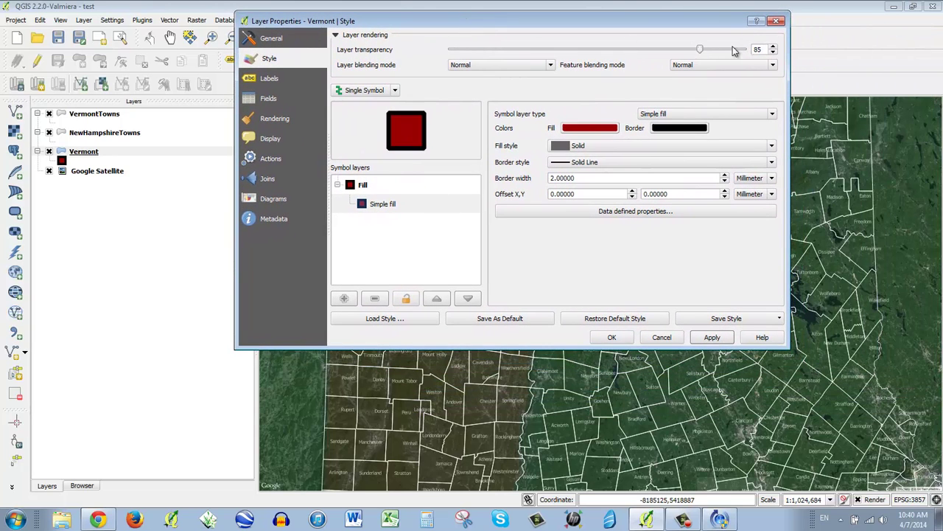
pyautogui.click(702, 52)
pyautogui.moveTo(702, 52); pyautogui.dragTo(596, 57)
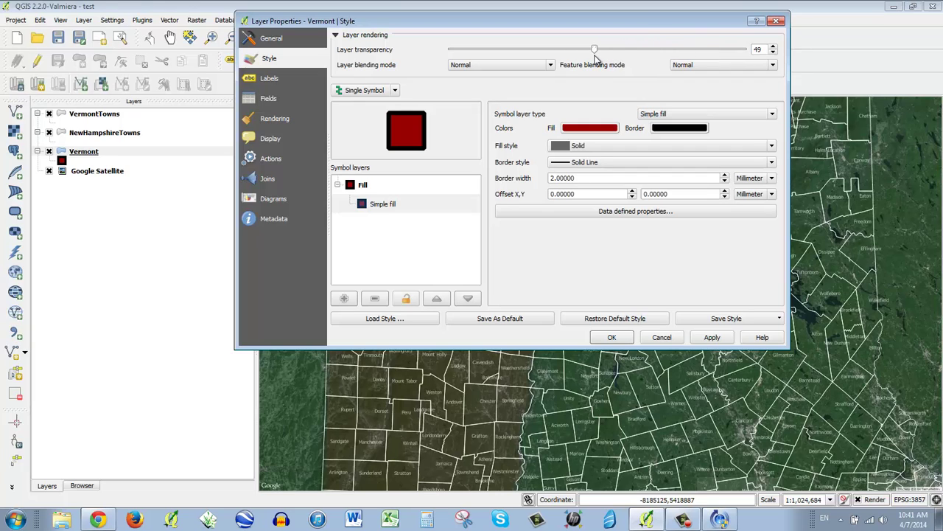
pyautogui.click(714, 338)
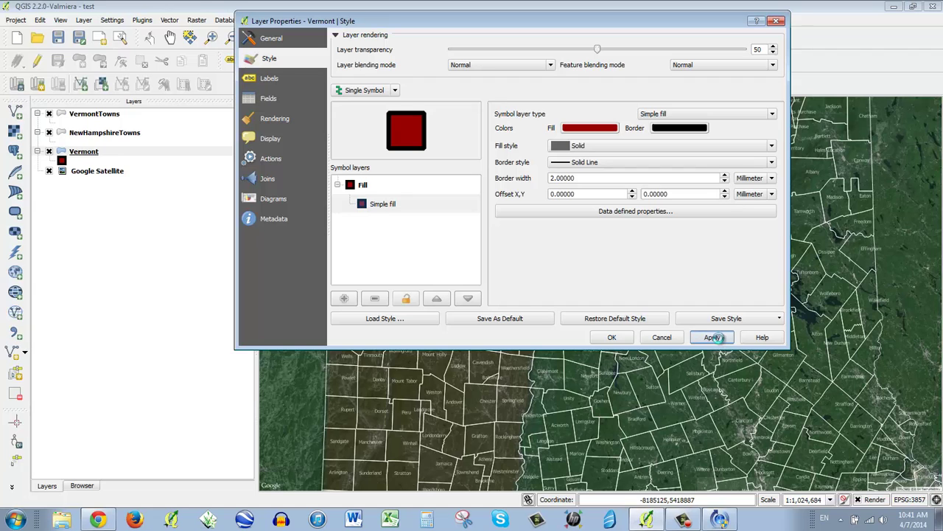
pyautogui.click(617, 338)
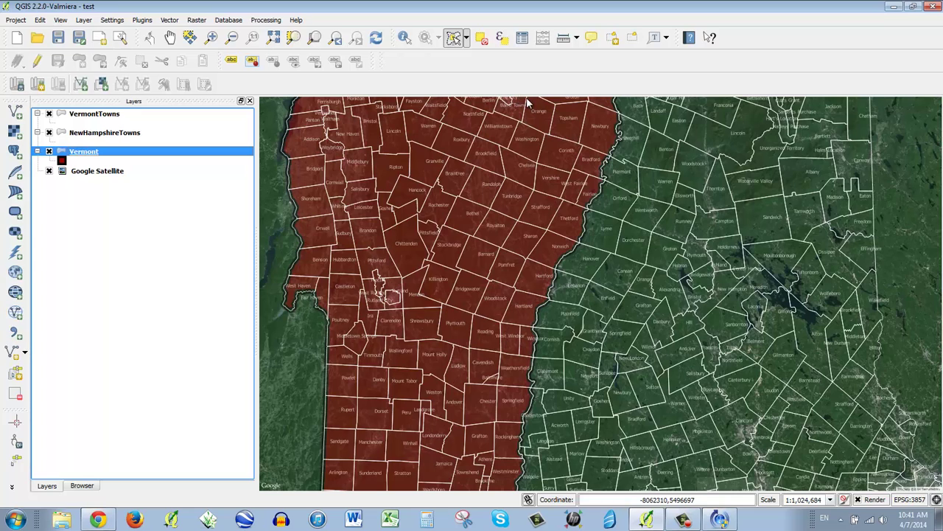
# Step: Dissolve NewHampshireTowns, then drag NewHampshireTowns above the new NewHampshire layer
pyautogui.click(104, 134)
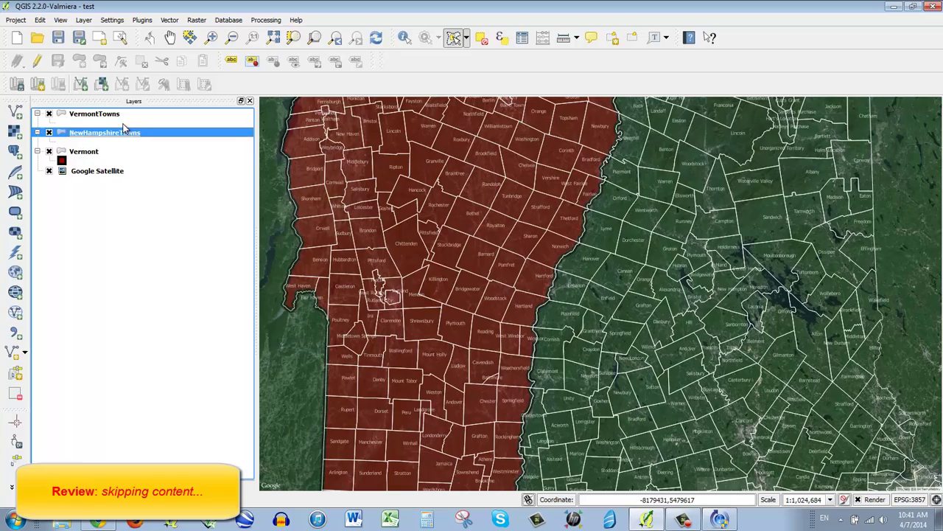
pyautogui.hotkey('alt', 'o')
pyautogui.moveTo(201, 135)
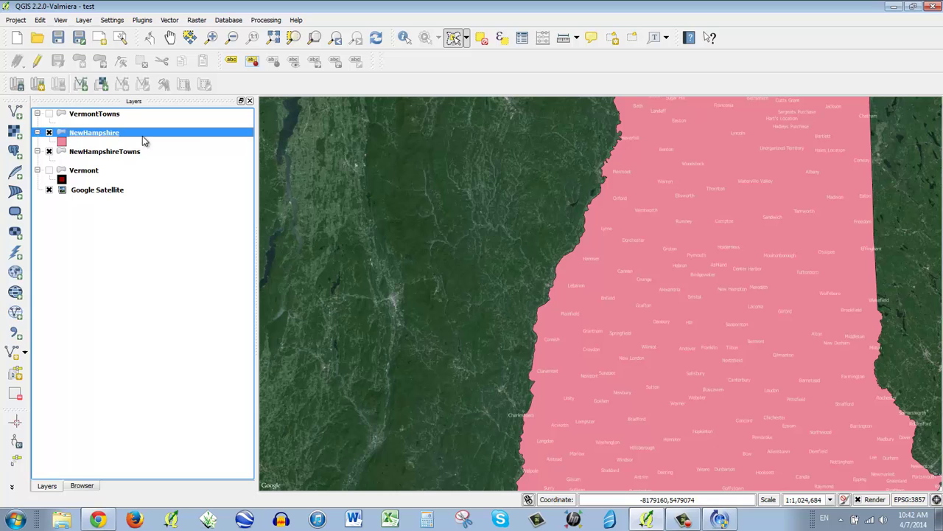
pyautogui.moveTo(86, 156); pyautogui.dragTo(106, 147)
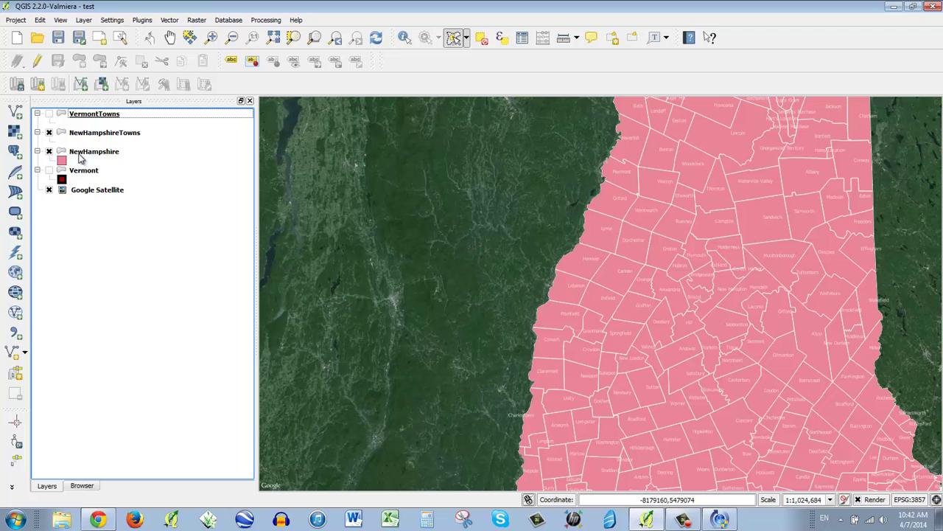
# Step: Style the NewHampshire layer with a yellow fill, 2 mm border and 50 layer transparency
pyautogui.click(81, 158)
pyautogui.doubleClick(81, 158)
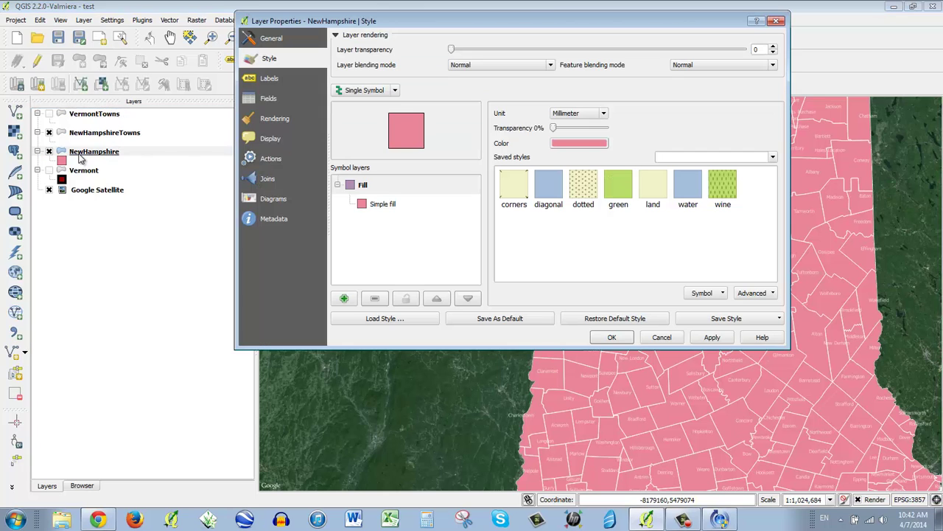
pyautogui.click(383, 205)
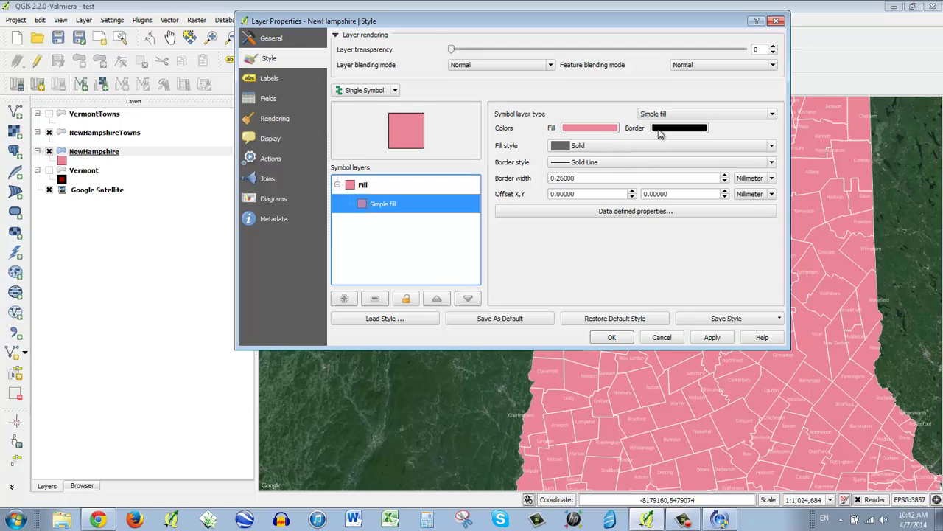
pyautogui.doubleClick(682, 179)
pyautogui.write('2')
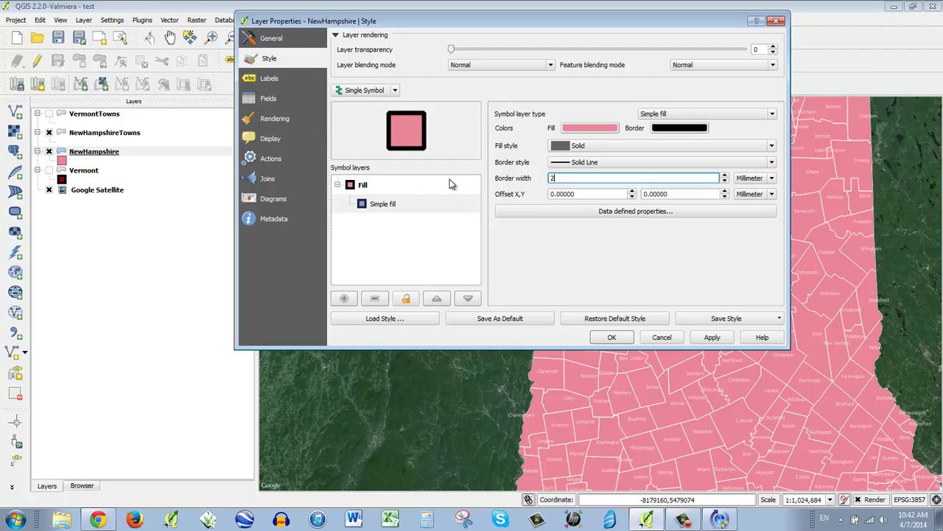
pyautogui.doubleClick(756, 49)
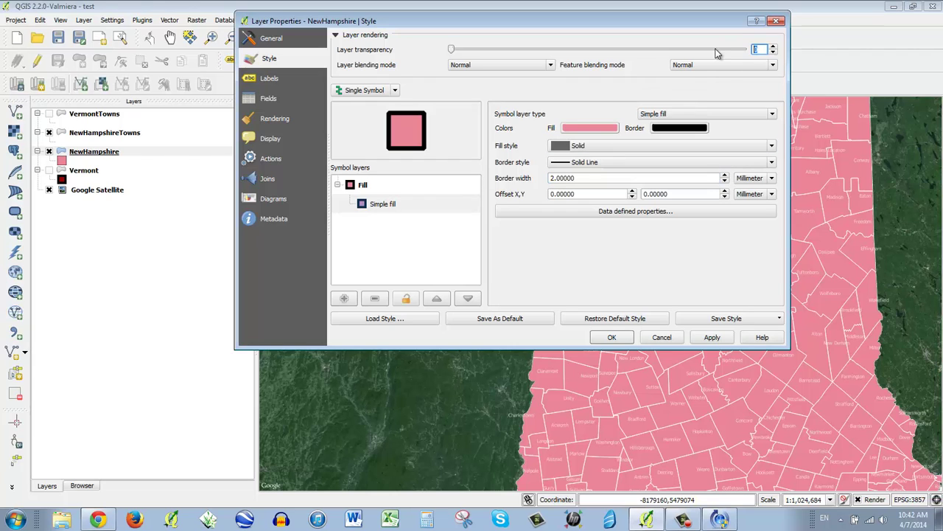
pyautogui.write('50')
pyautogui.click(584, 128)
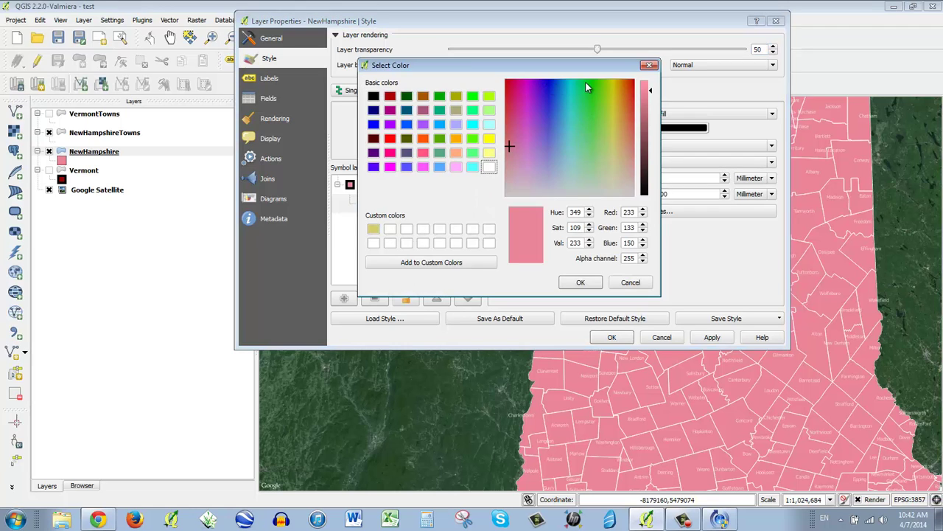
pyautogui.click(612, 85)
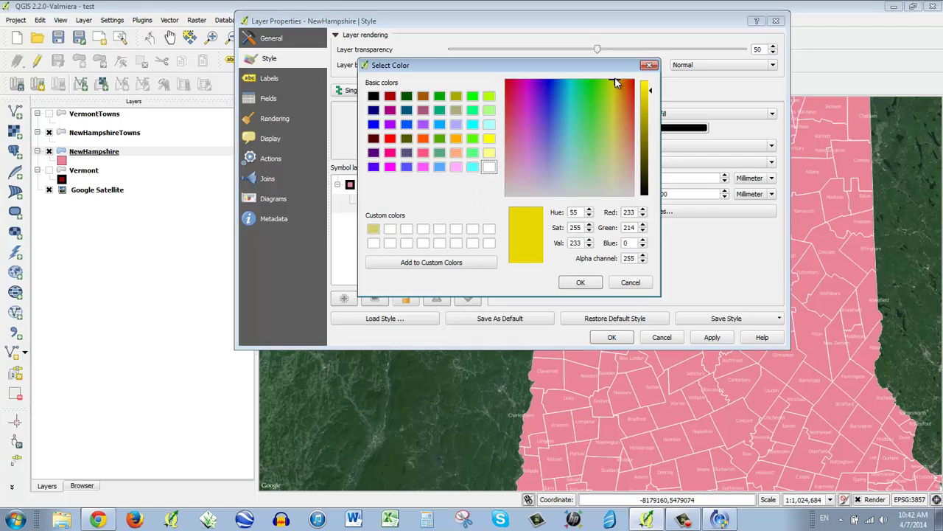
pyautogui.click(586, 282)
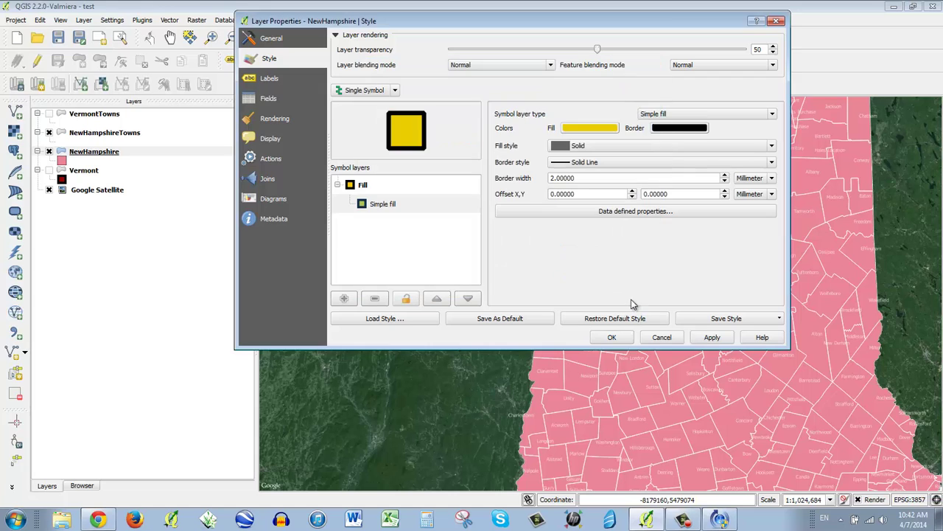
pyautogui.click(713, 338)
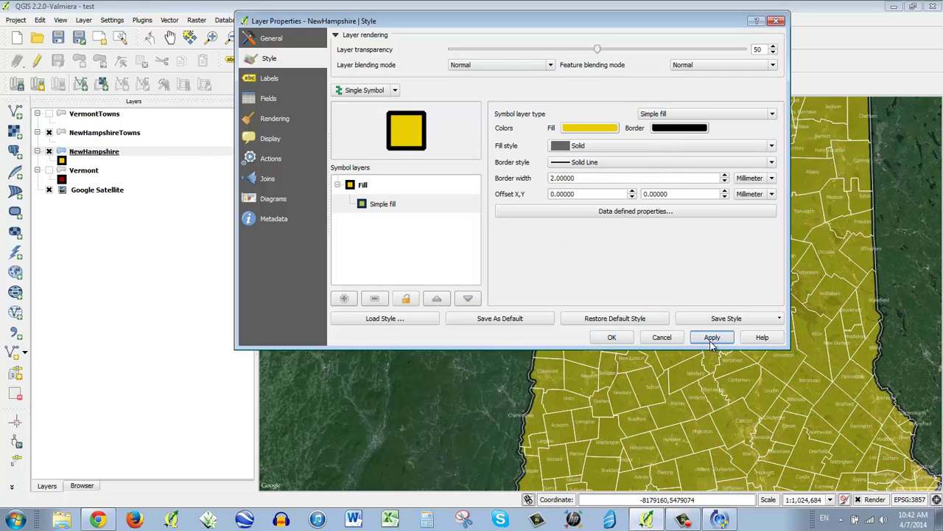
pyautogui.click(612, 339)
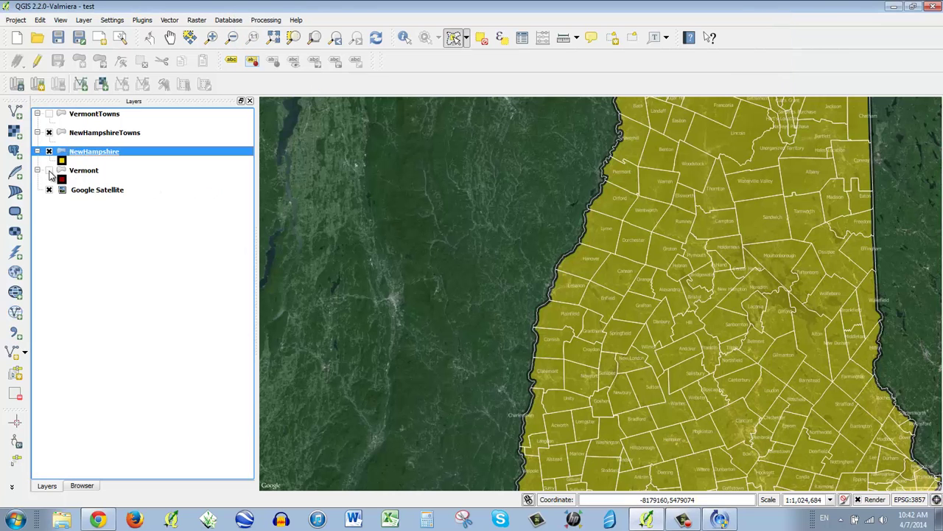
# Step: Turn on the Vermont layer and the VermontTowns boundaries
pyautogui.click(50, 172)
pyautogui.click(49, 114)
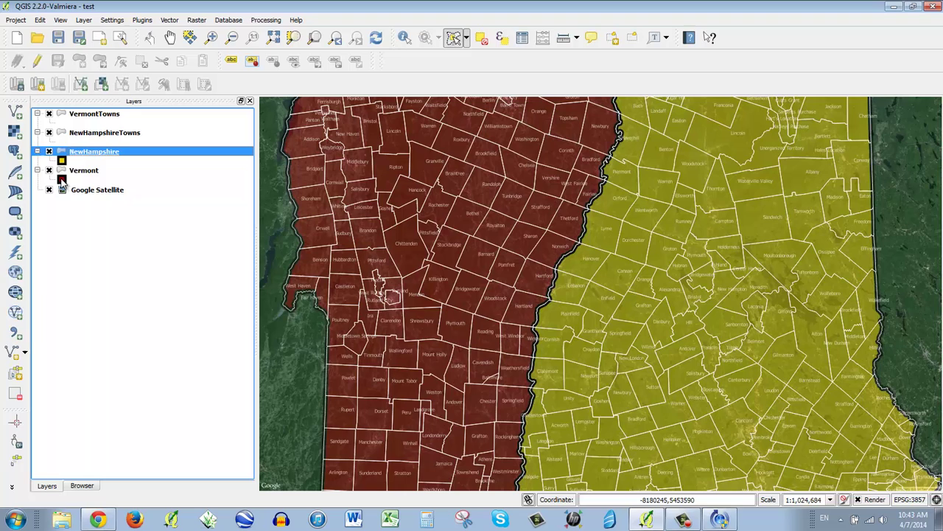
# Step: Test Vermont's fill with opacity 0 to see a hollow outline on the map
pyautogui.click(81, 175)
pyautogui.doubleClick(81, 175)
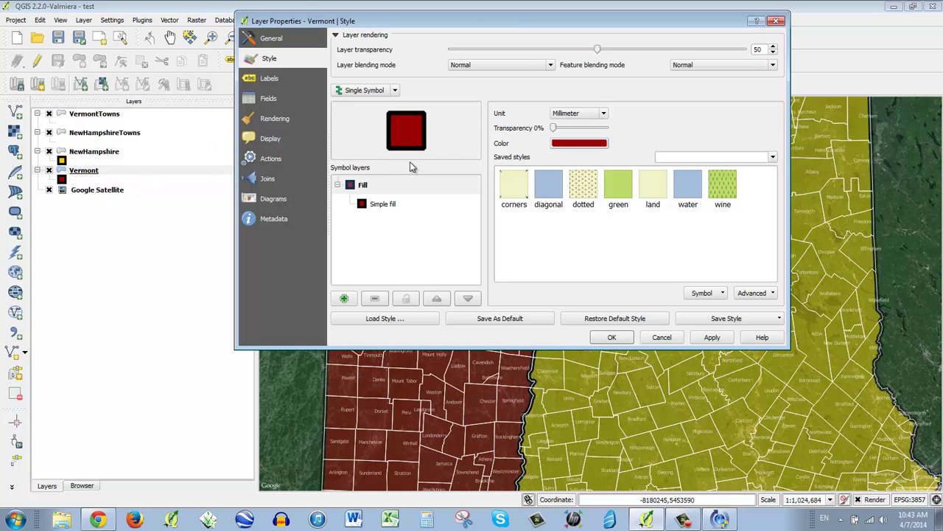
pyautogui.click(398, 210)
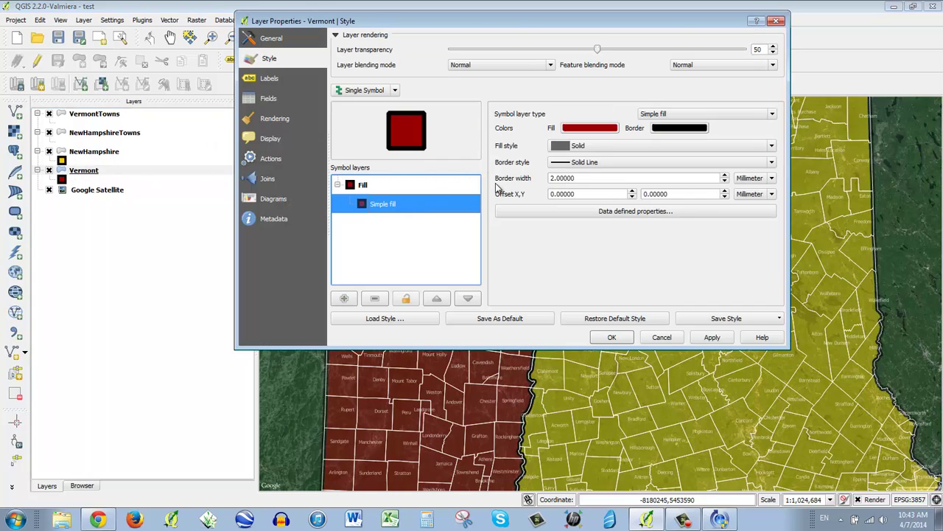
pyautogui.click(604, 132)
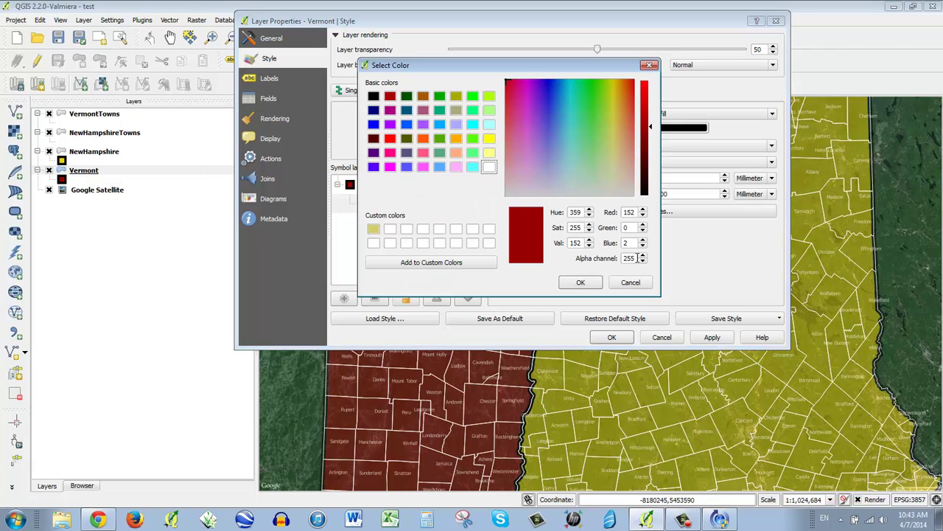
pyautogui.moveTo(637, 258); pyautogui.dragTo(617, 258)
pyautogui.write('0')
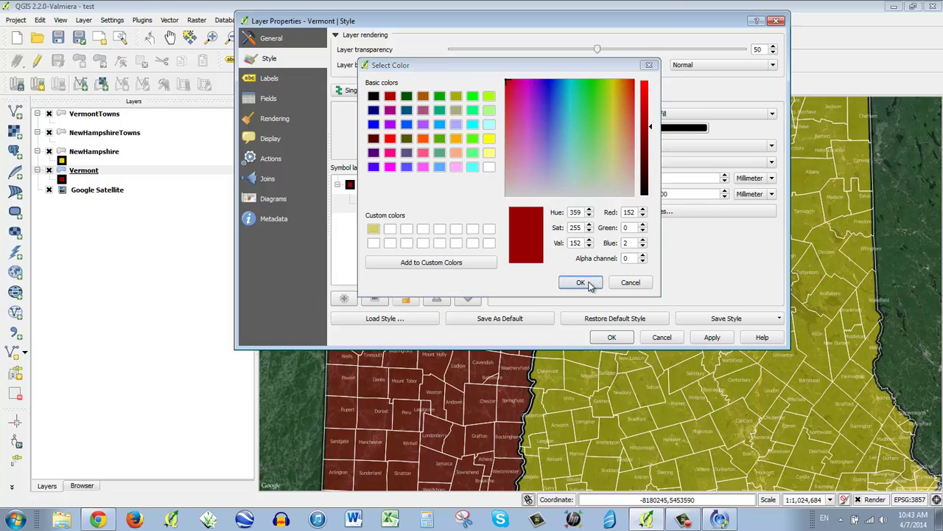
pyautogui.click(581, 282)
pyautogui.click(709, 338)
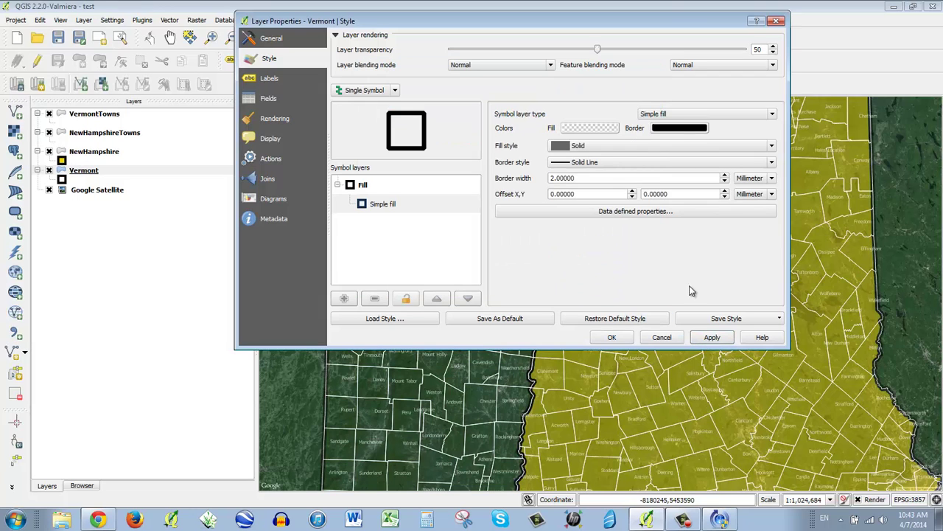
pyautogui.moveTo(539, 23); pyautogui.dragTo(582, 432)
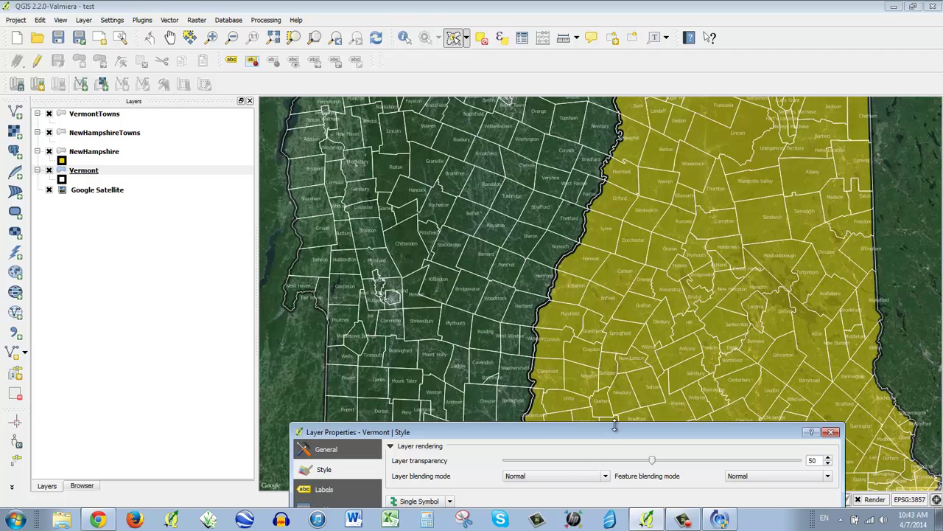
pyautogui.moveTo(615, 426); pyautogui.dragTo(585, 20)
# Step: Restore Vermont's fill to fully opaque dark red and close the layer settings
pyautogui.click(626, 122)
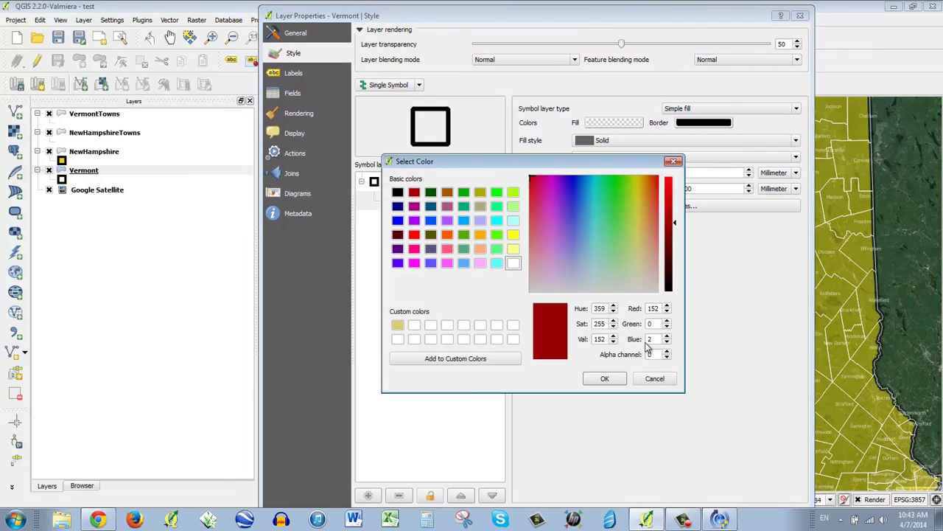
pyautogui.doubleClick(653, 354)
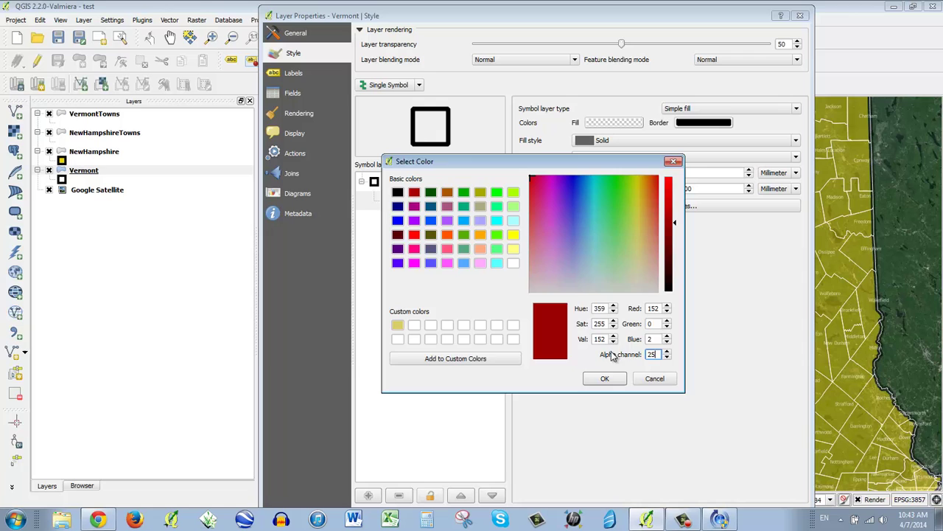
pyautogui.press('Return')
pyautogui.moveTo(590, 22); pyautogui.dragTo(563, 19)
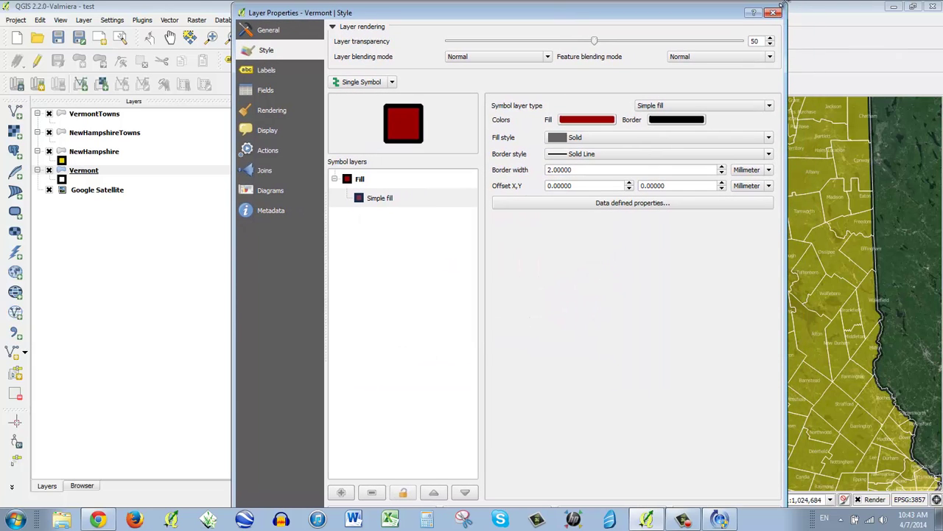
pyautogui.moveTo(787, 4); pyautogui.dragTo(769, 120)
pyautogui.moveTo(705, 126); pyautogui.dragTo(684, 41)
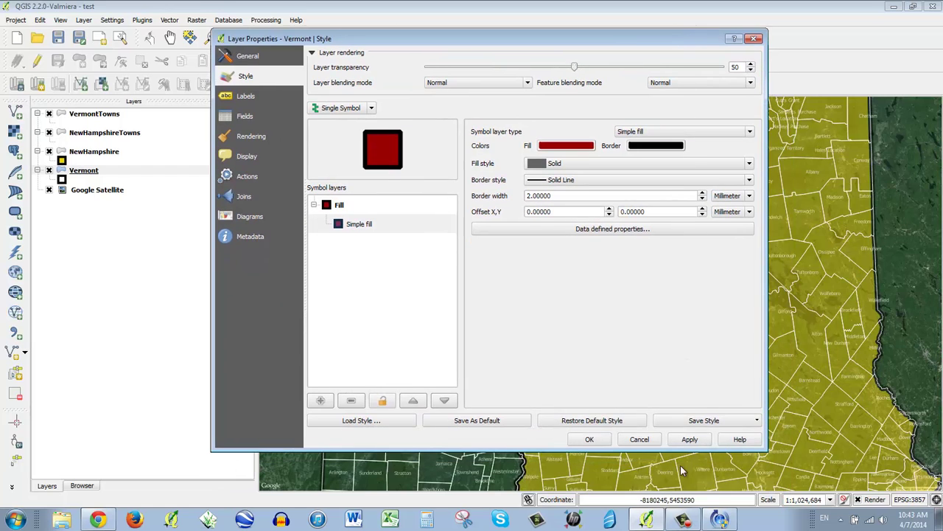
pyautogui.click(589, 439)
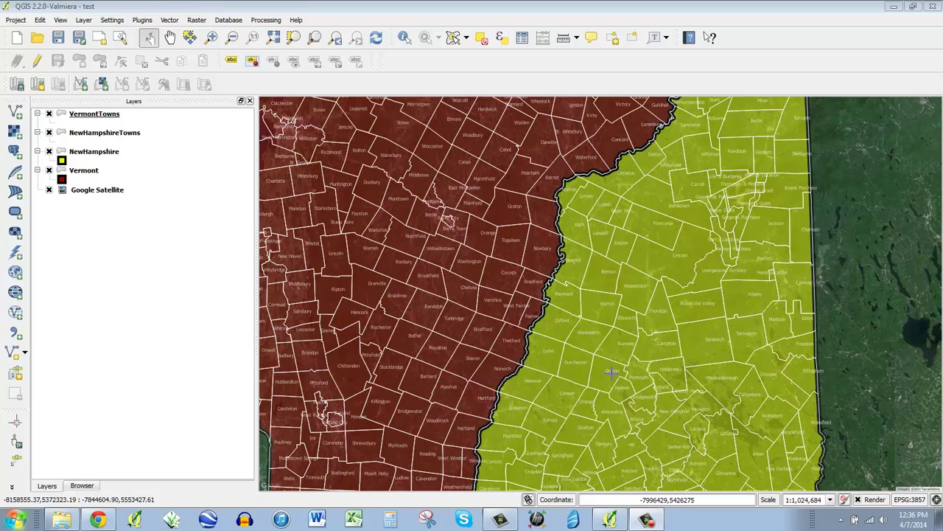
# Step: Select Brookfield on VermontTowns with Select Single Feature, then open the VermontTowns layer's options
pyautogui.click(466, 37)
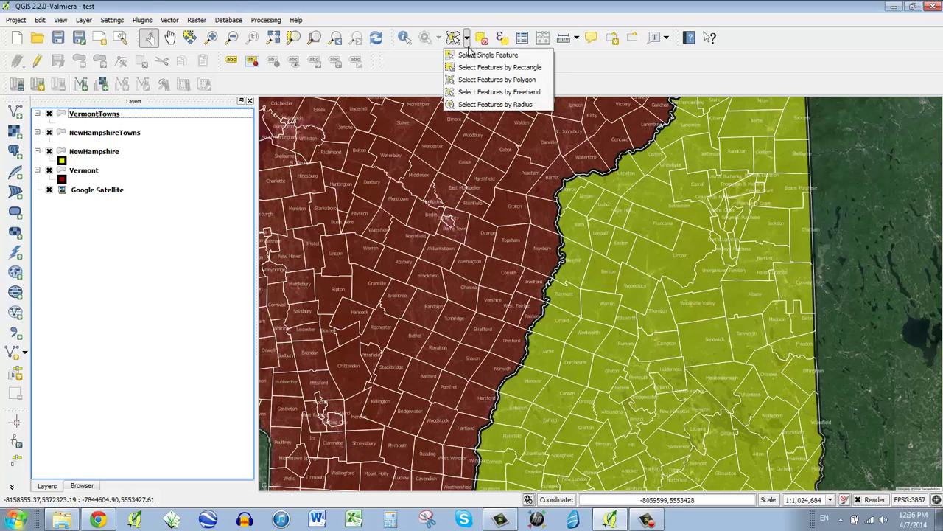
pyautogui.click(486, 54)
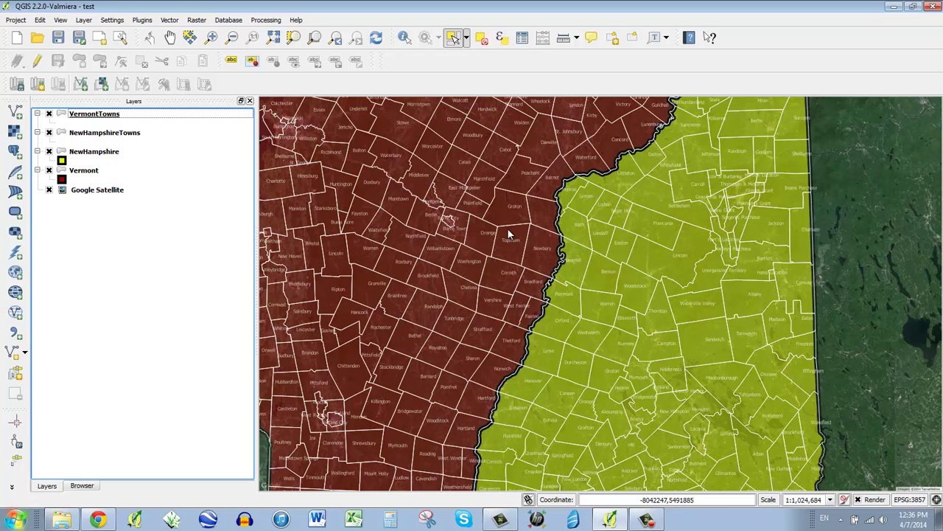
pyautogui.click(104, 114)
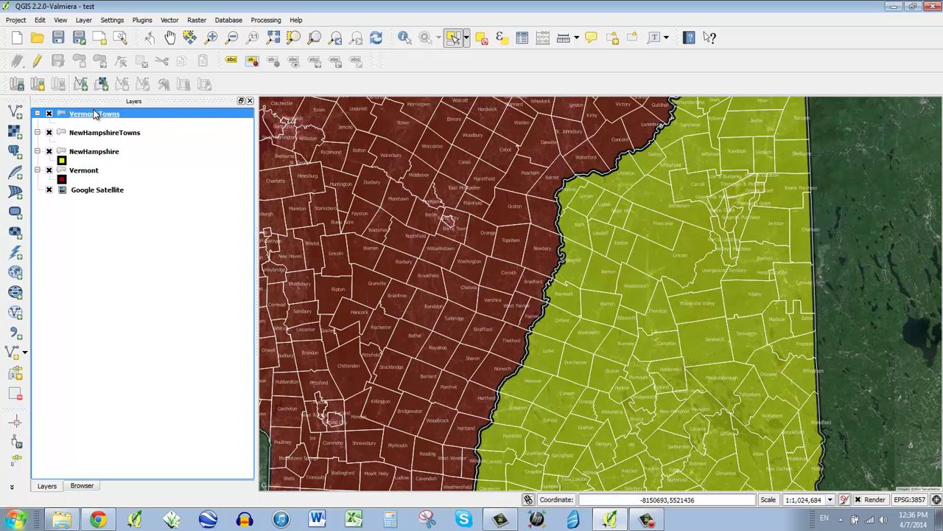
pyautogui.click(500, 251)
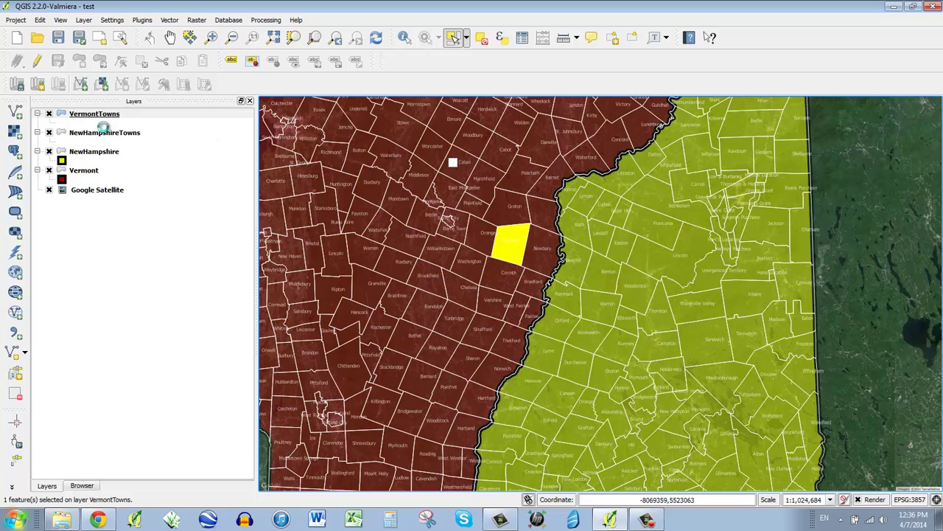
pyautogui.click(436, 292)
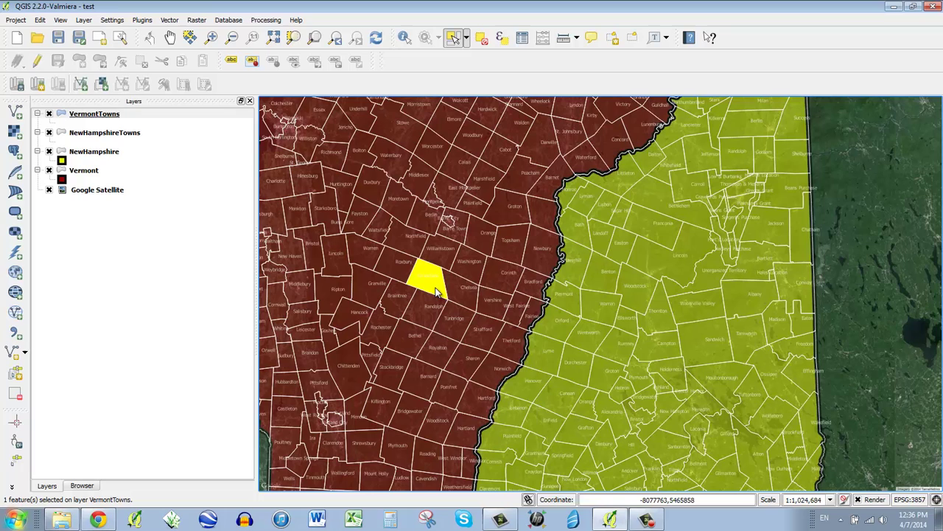
pyautogui.rightClick(101, 120)
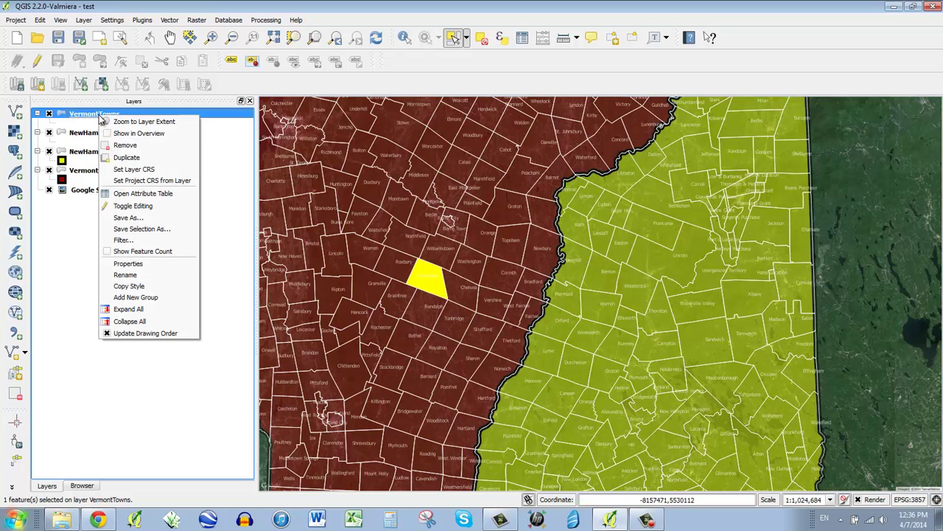
pyautogui.click(140, 195)
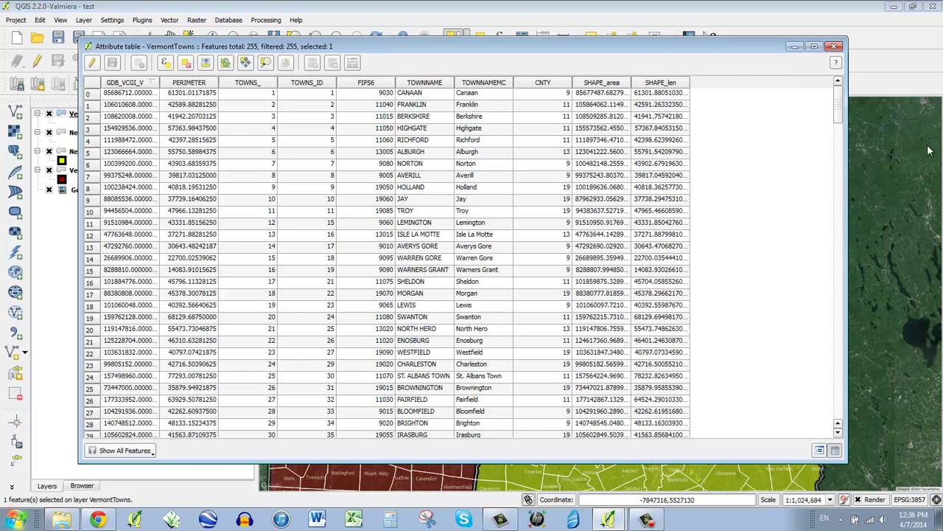
pyautogui.moveTo(845, 115); pyautogui.dragTo(832, 385)
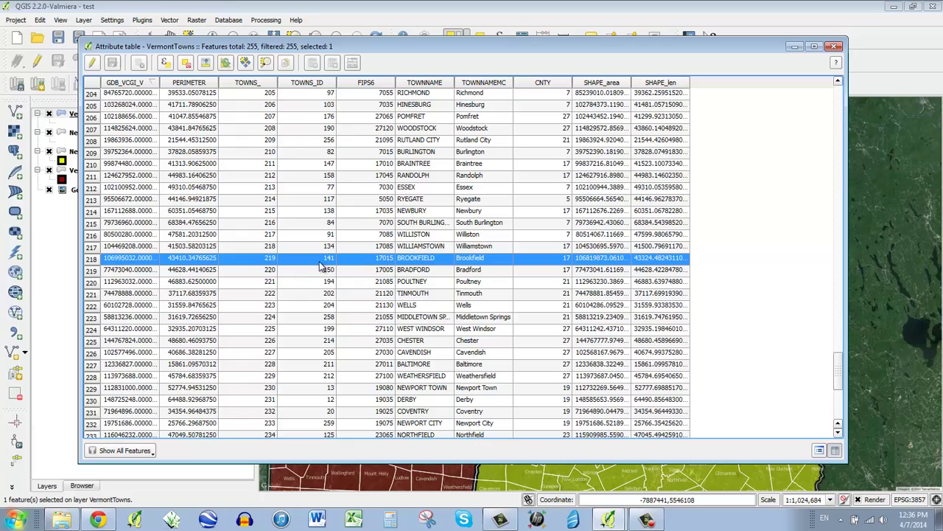
pyautogui.moveTo(343, 46); pyautogui.dragTo(920, 58)
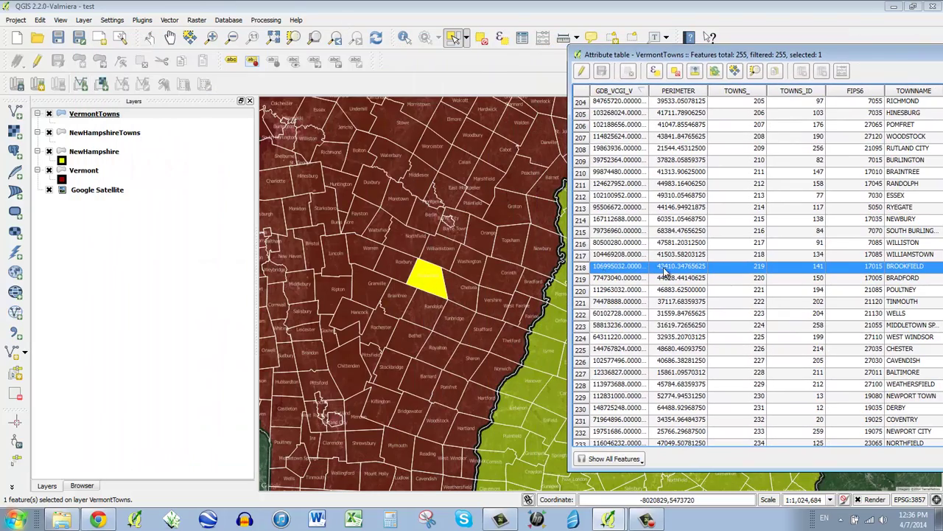
pyautogui.moveTo(806, 56); pyautogui.dragTo(260, 53)
pyautogui.click(786, 55)
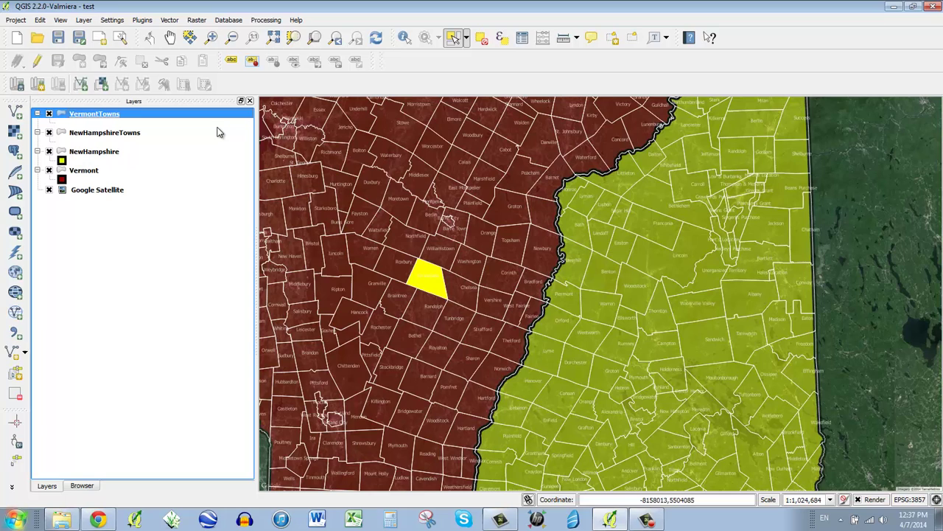
# Step: Clear the selection and freehand-select the 23 Vermont towns along the river
pyautogui.click(501, 306)
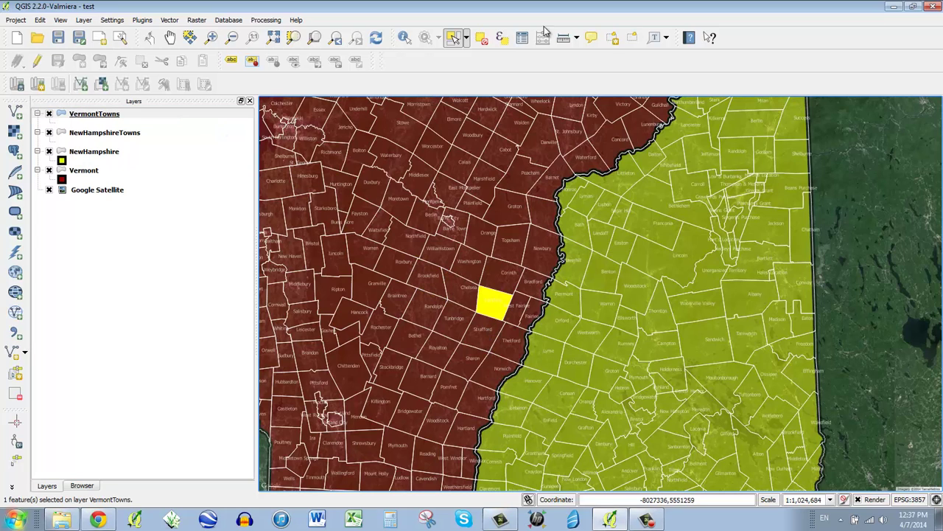
pyautogui.click(480, 40)
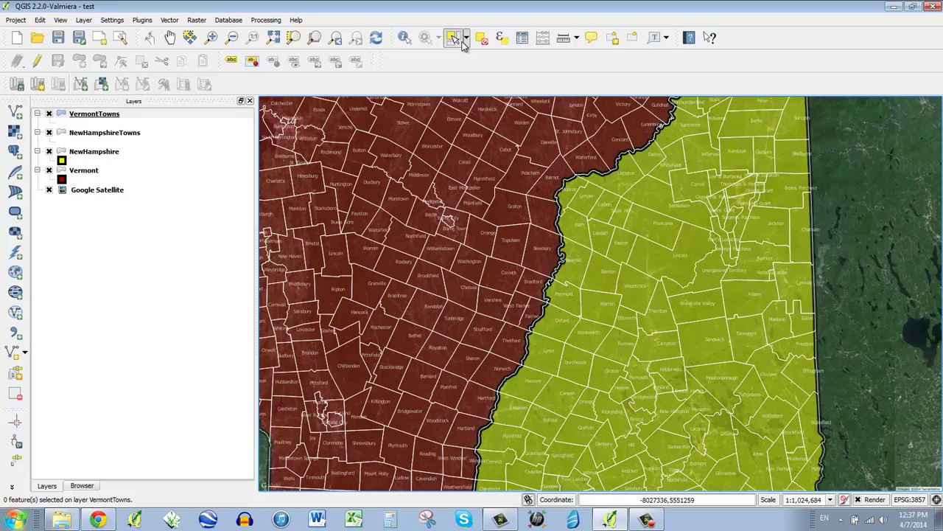
pyautogui.click(466, 40)
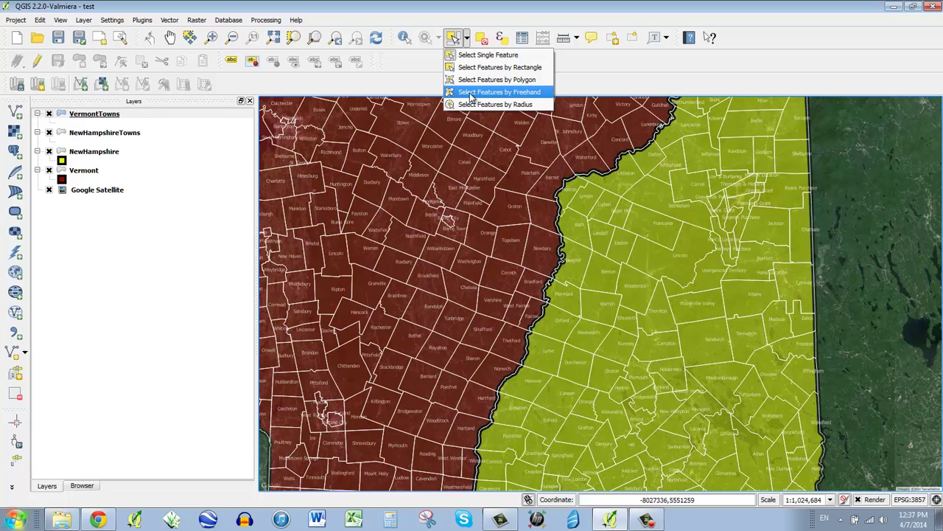
pyautogui.click(471, 92)
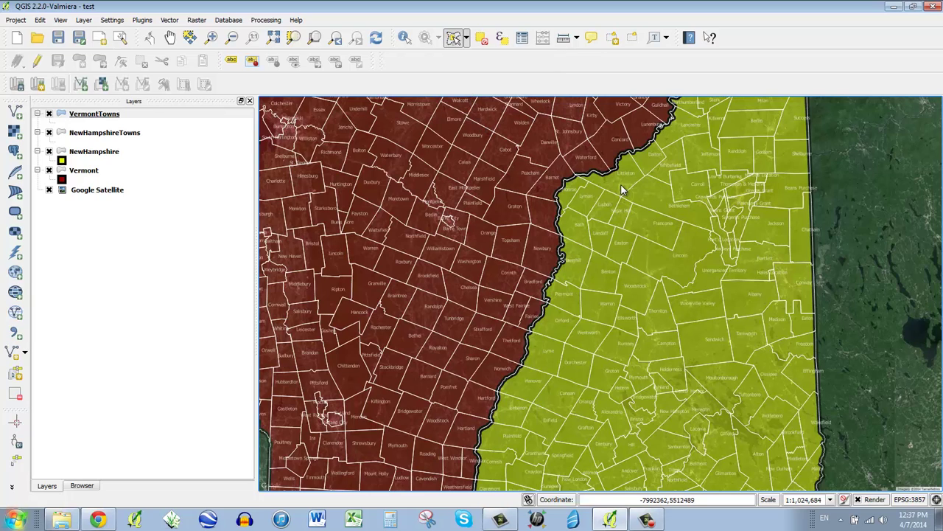
pyautogui.moveTo(582, 236)
pyautogui.mouseDown()
pyautogui.moveTo(461, 242)
pyautogui.moveTo(443, 289)
pyautogui.moveTo(440, 352)
pyautogui.moveTo(470, 410)
pyautogui.moveTo(562, 441)
pyautogui.moveTo(648, 415)
pyautogui.moveTo(675, 230)
pyautogui.moveTo(647, 224)
pyautogui.moveTo(614, 253)
pyautogui.mouseUp()
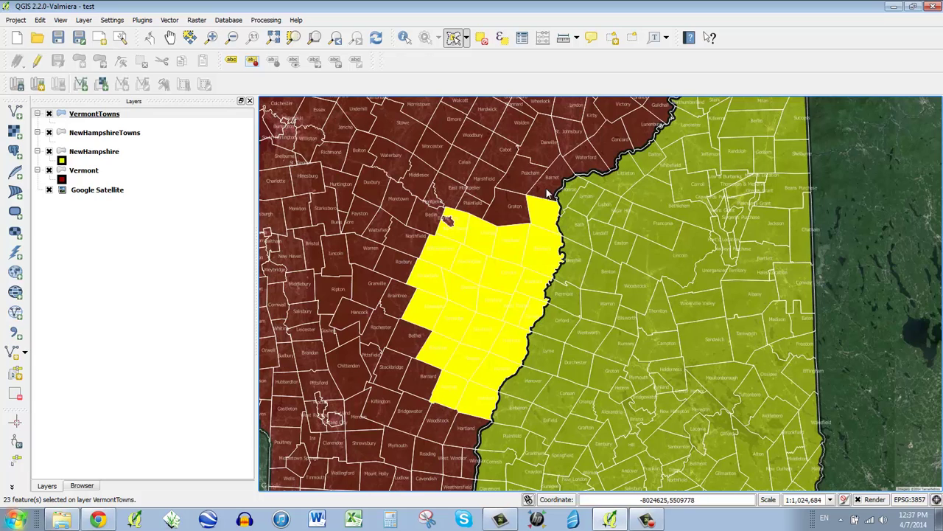
# Step: Freehand-select a block of 27 towns on NewHampshireTowns, then make VermontTowns active again
pyautogui.click(79, 136)
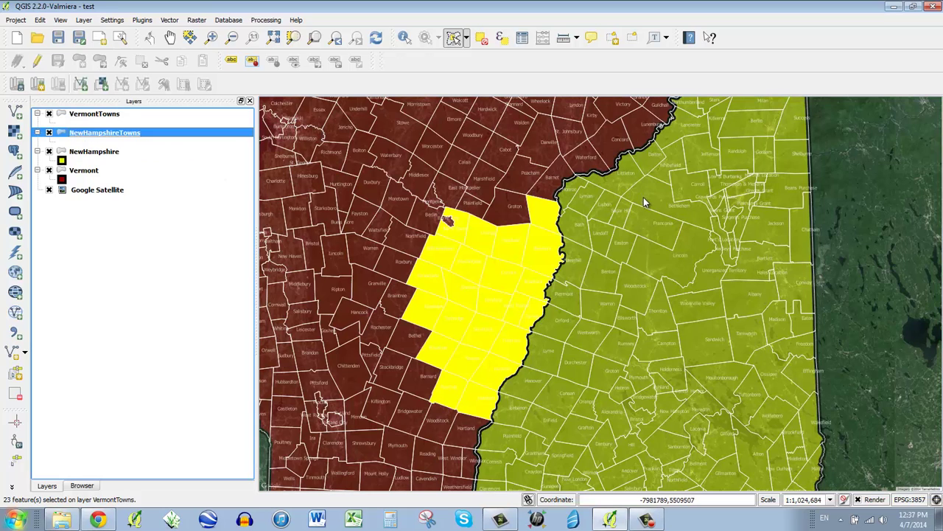
pyautogui.moveTo(643, 197)
pyautogui.mouseDown()
pyautogui.moveTo(738, 290)
pyautogui.moveTo(737, 175)
pyautogui.moveTo(648, 198)
pyautogui.mouseUp()
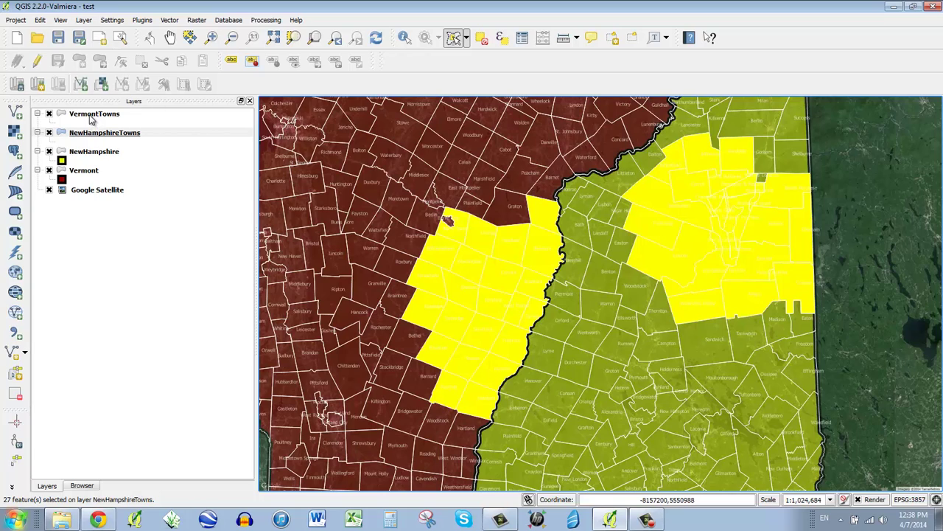
pyautogui.click(91, 116)
pyautogui.click(96, 134)
pyautogui.click(93, 115)
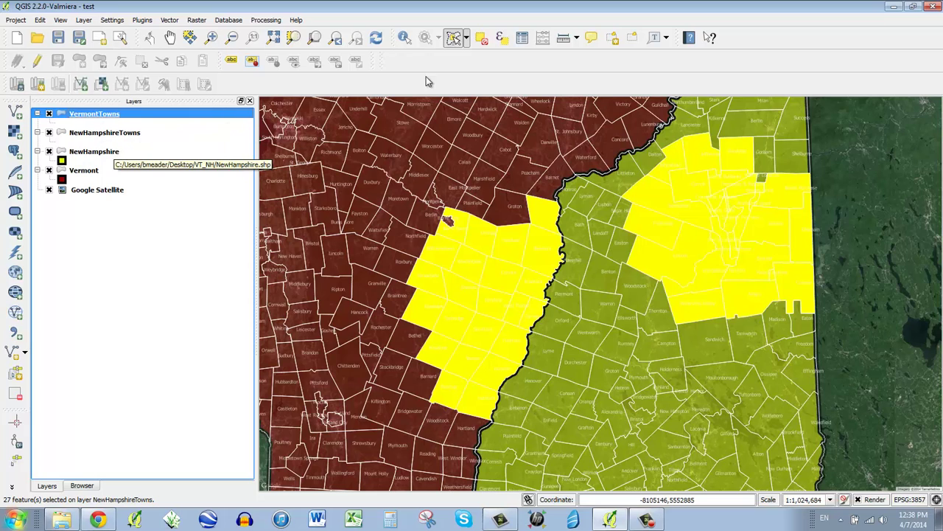
# Step: Clear the New Hampshire selection and freehand-loop the eight Vermont towns along the Connecticut River
pyautogui.click(483, 42)
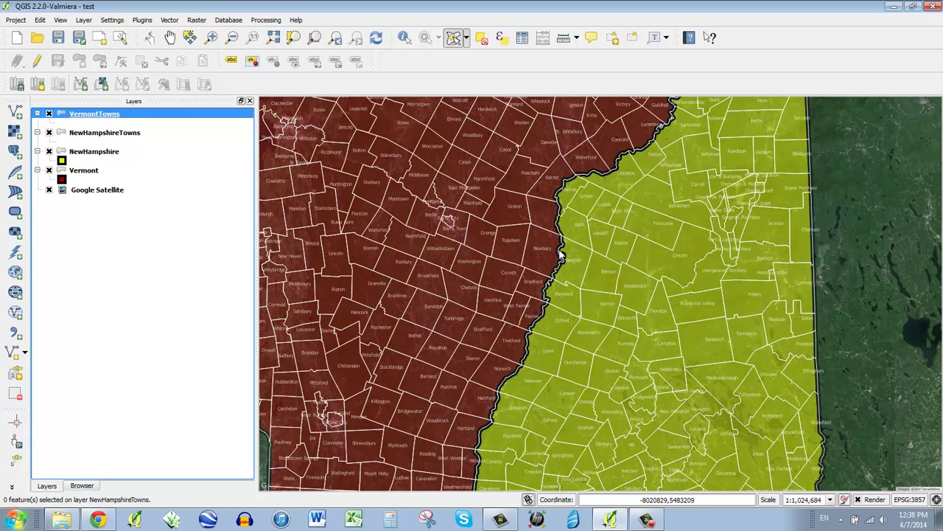
pyautogui.click(560, 256)
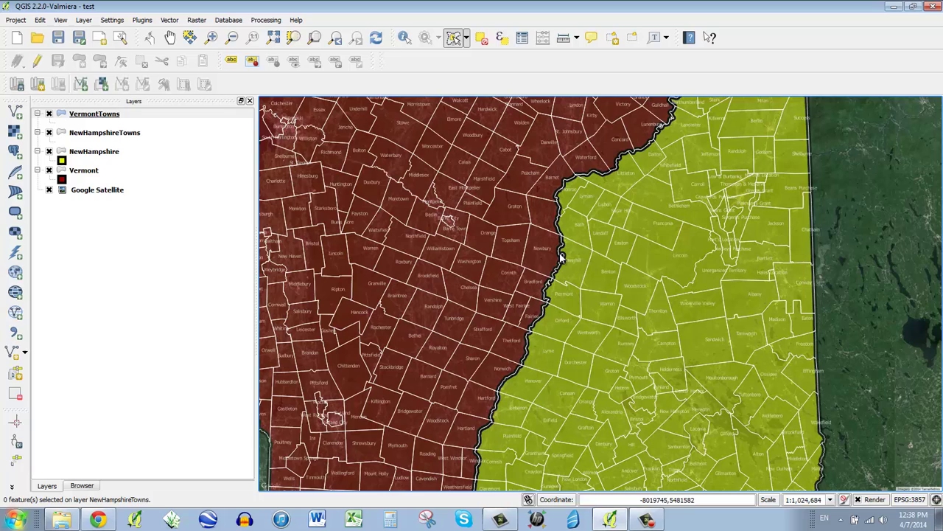
pyautogui.moveTo(529, 297)
pyautogui.mouseDown()
pyautogui.moveTo(463, 432)
pyautogui.moveTo(478, 443)
pyautogui.moveTo(507, 436)
pyautogui.moveTo(536, 379)
pyautogui.mouseUp()
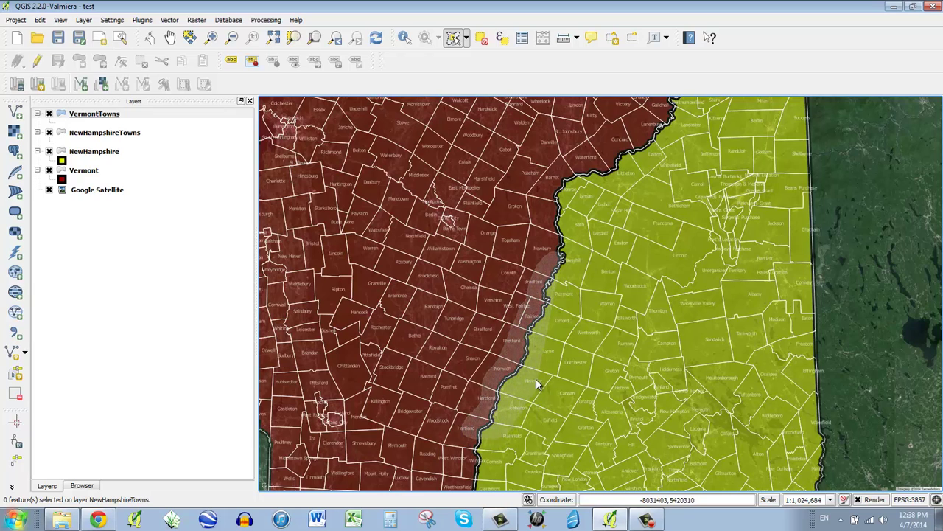
pyautogui.moveTo(550, 340); pyautogui.dragTo(570, 264)
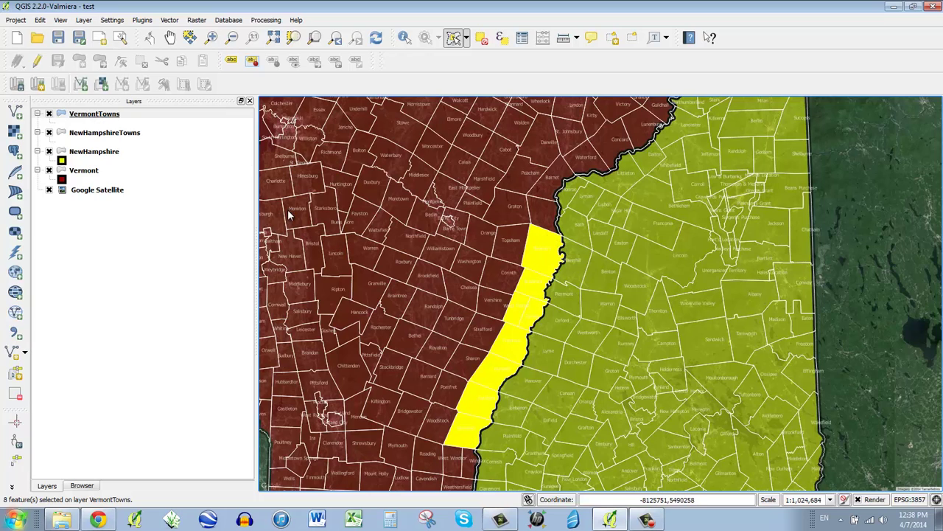
# Step: Save the selected VermontTowns as ESRI Shapefile river_VT in VT_NH and add it to the map
pyautogui.rightClick(101, 118)
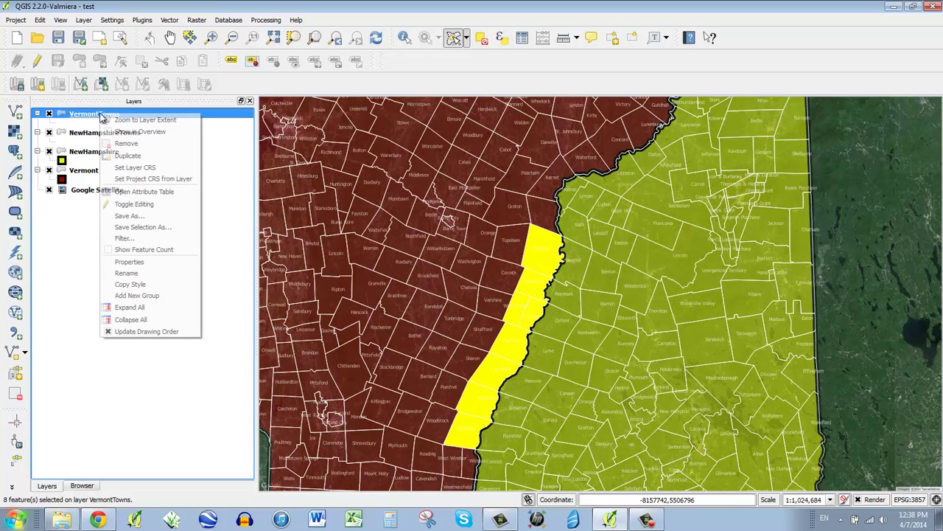
pyautogui.click(137, 230)
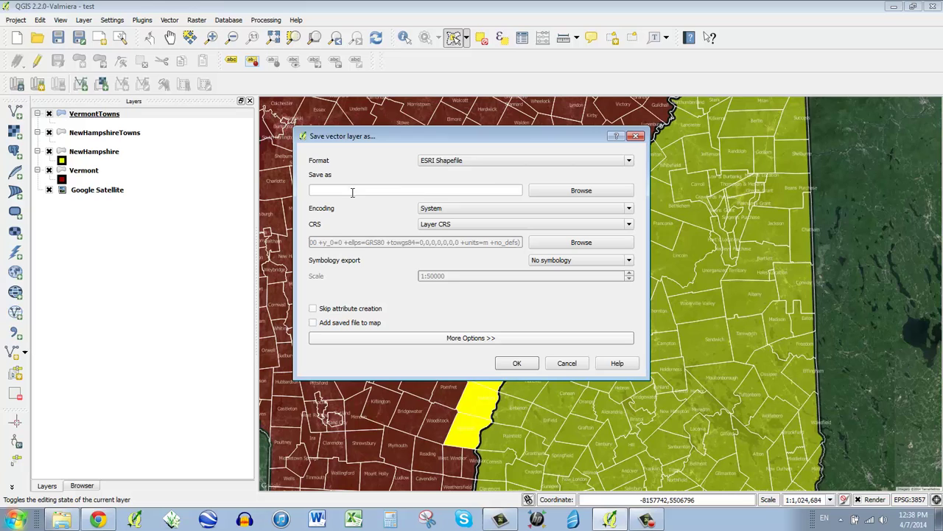
pyautogui.click(449, 163)
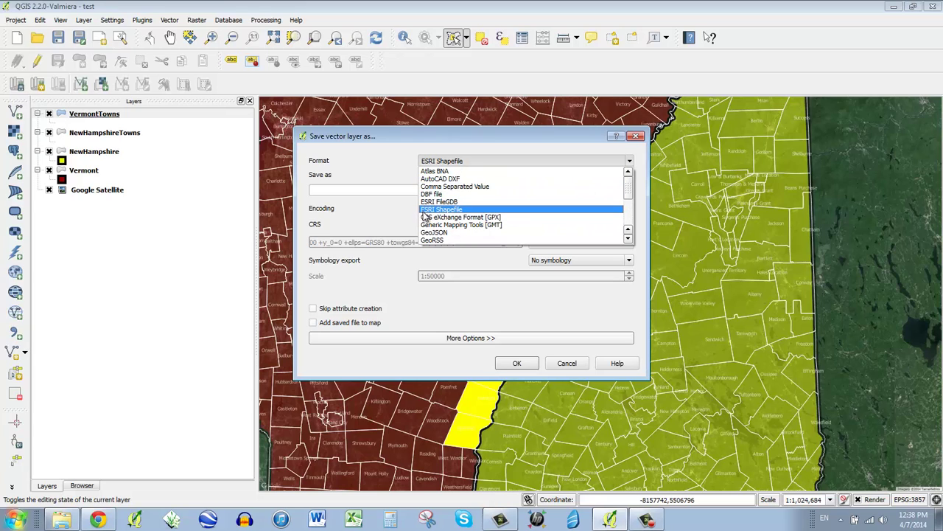
pyautogui.click(446, 211)
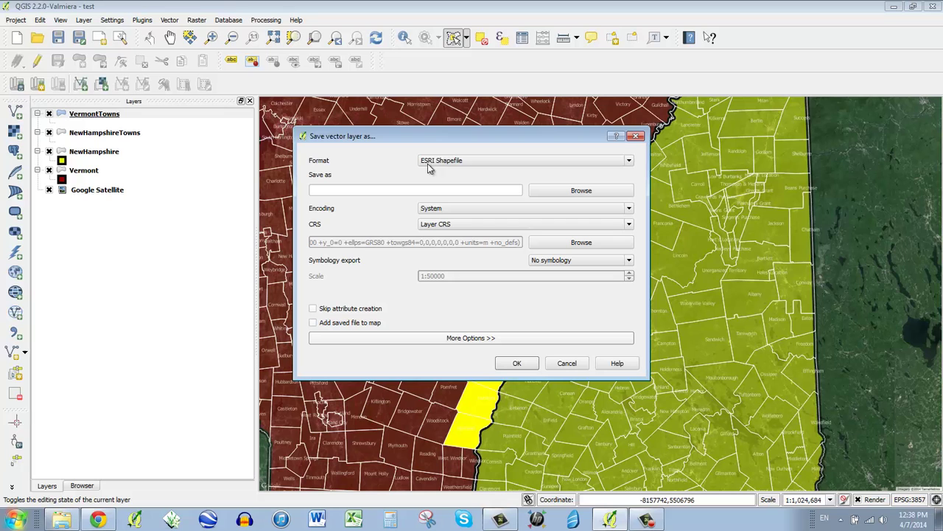
pyautogui.click(548, 190)
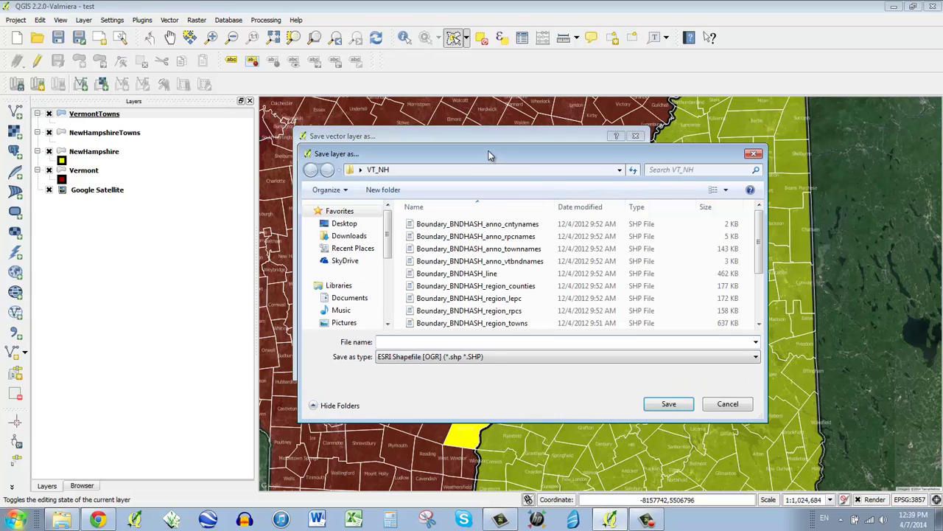
pyautogui.moveTo(507, 153); pyautogui.dragTo(474, 80)
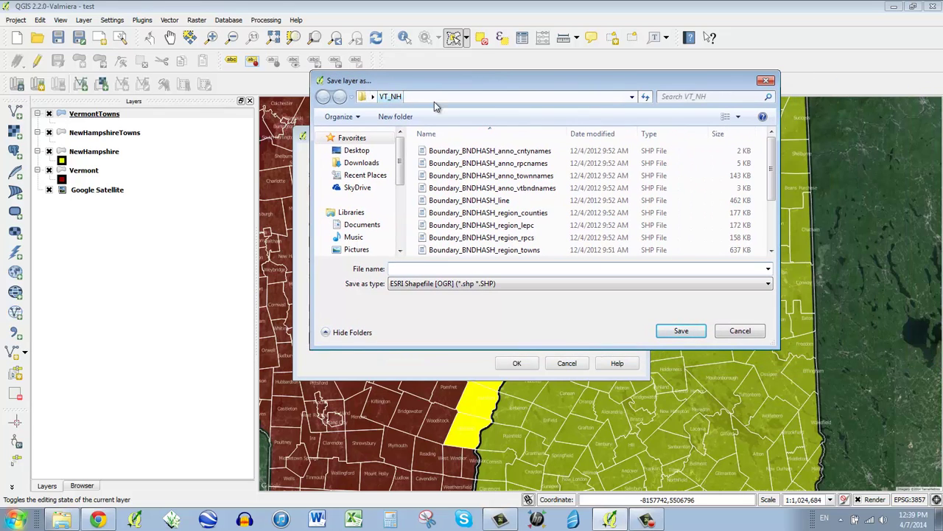
pyautogui.click(493, 268)
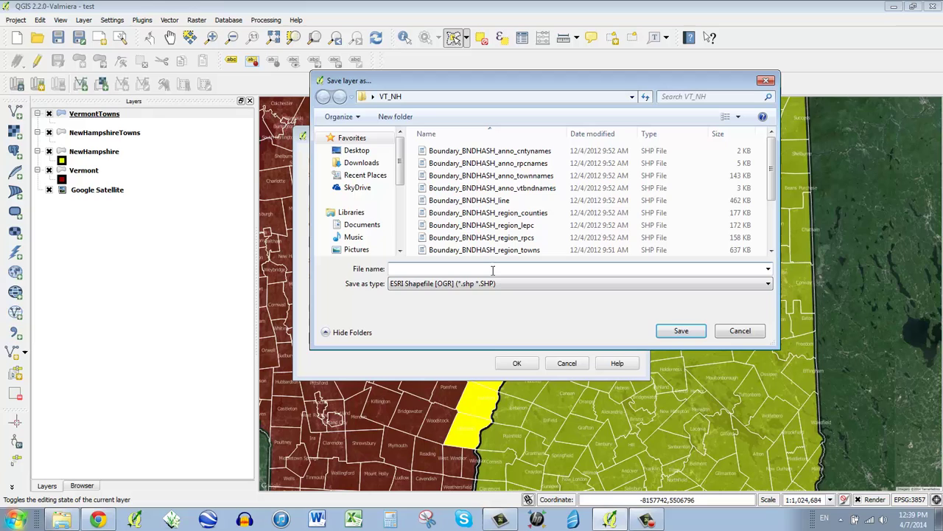
pyautogui.click(493, 269)
pyautogui.write('f')
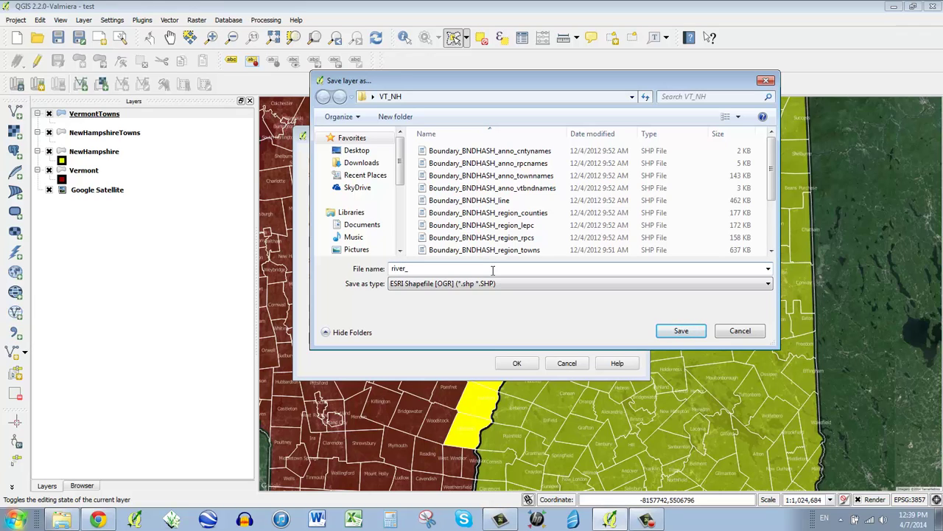
pyautogui.write('iver_VT')
pyautogui.click(681, 332)
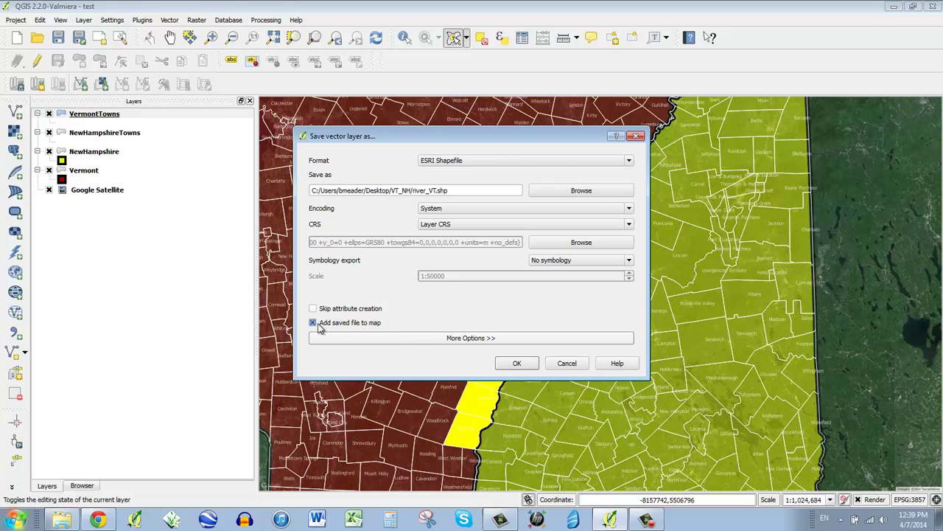
pyautogui.click(319, 328)
pyautogui.click(517, 364)
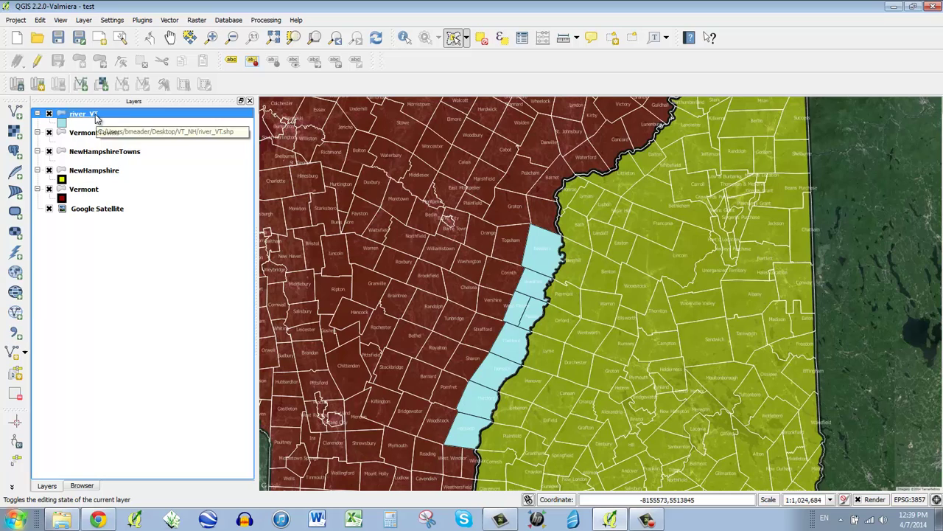
# Step: Drag river_VT beneath NewHampshireTowns and clear the Vermont town selection
pyautogui.moveTo(95, 116); pyautogui.dragTo(98, 139)
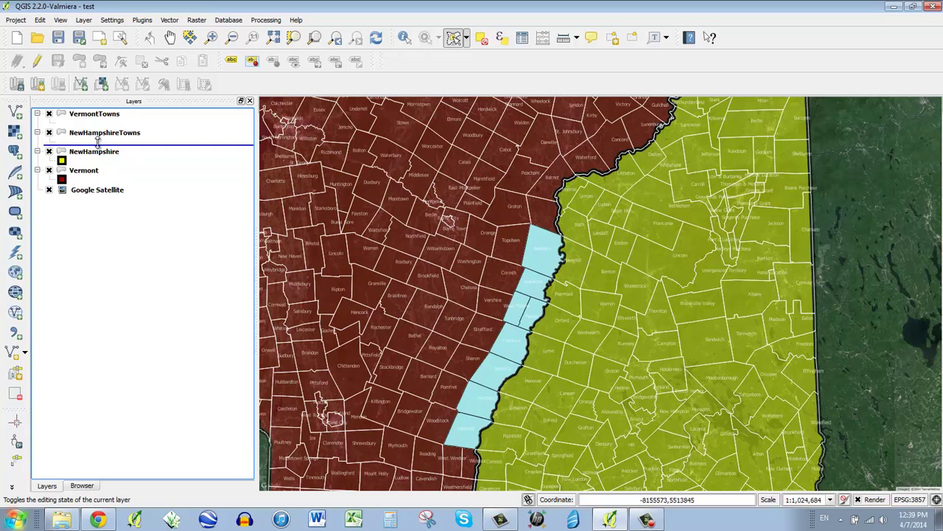
pyautogui.moveTo(97, 140); pyautogui.dragTo(98, 143)
pyautogui.moveTo(446, 330); pyautogui.dragTo(508, 357)
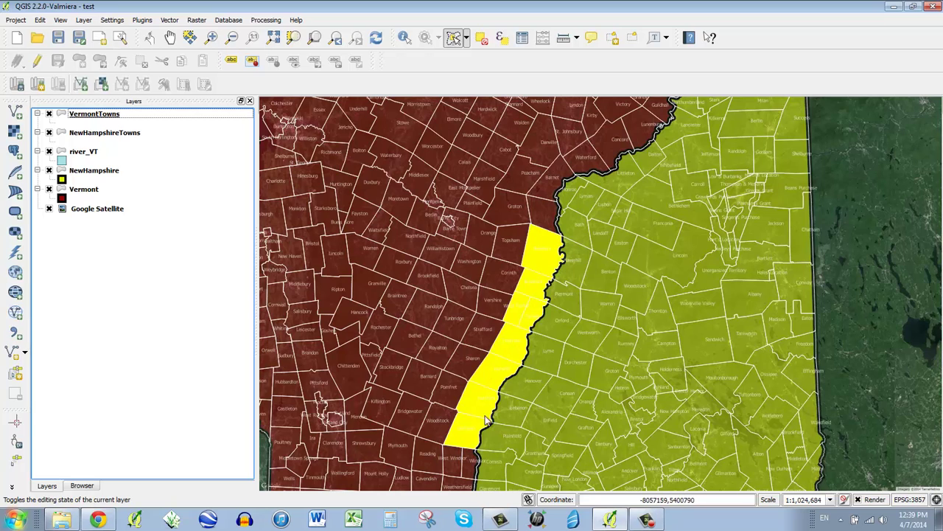
pyautogui.click(480, 40)
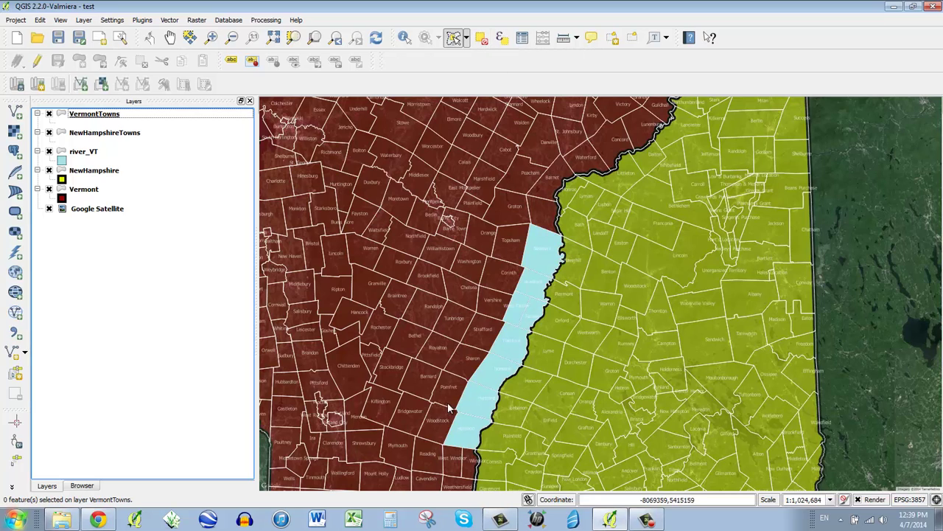
# Step: Restore river_VT to its place below NewHampshireTowns and select its row
pyautogui.click(83, 153)
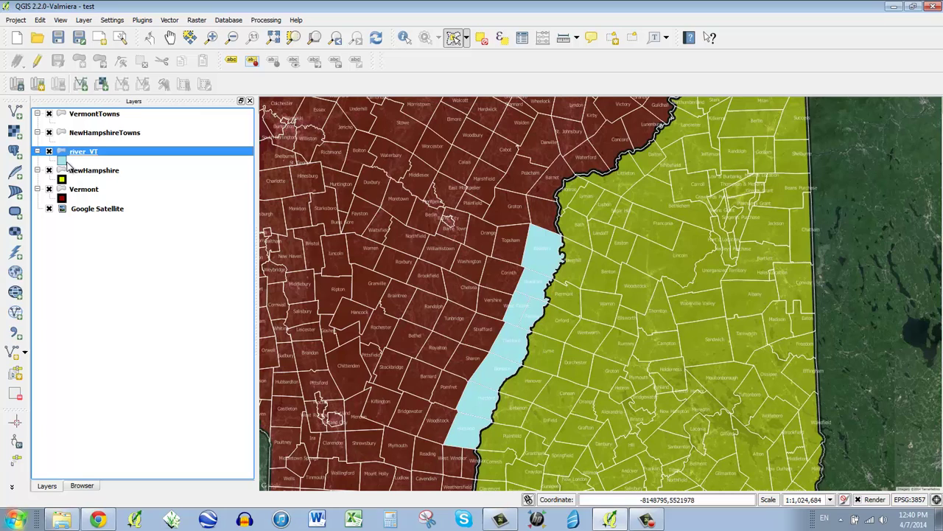
pyautogui.hotkey('ctrl', 'd')
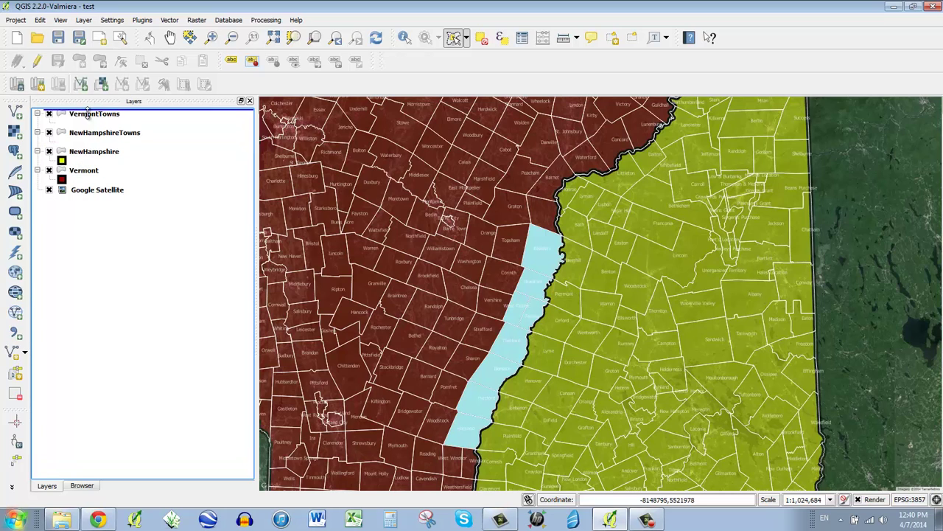
pyautogui.moveTo(87, 113); pyautogui.dragTo(88, 114)
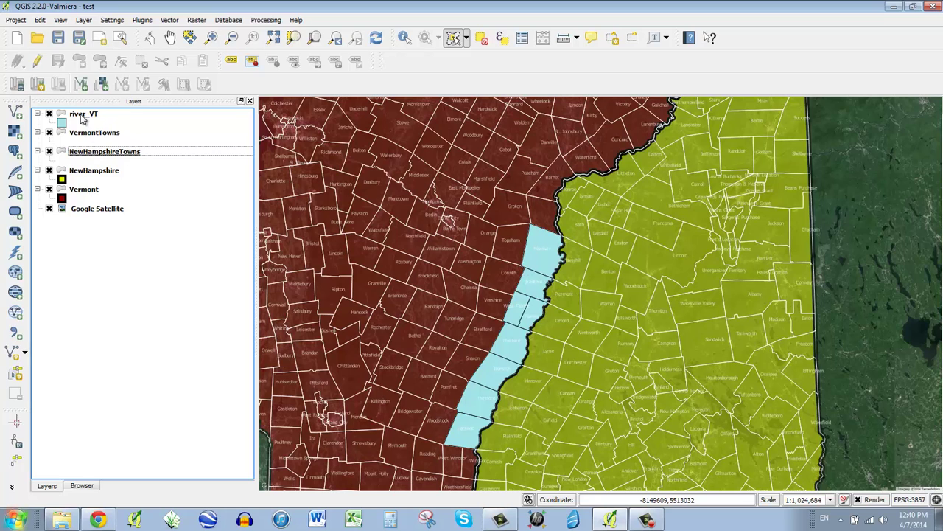
pyautogui.moveTo(83, 118); pyautogui.dragTo(80, 140)
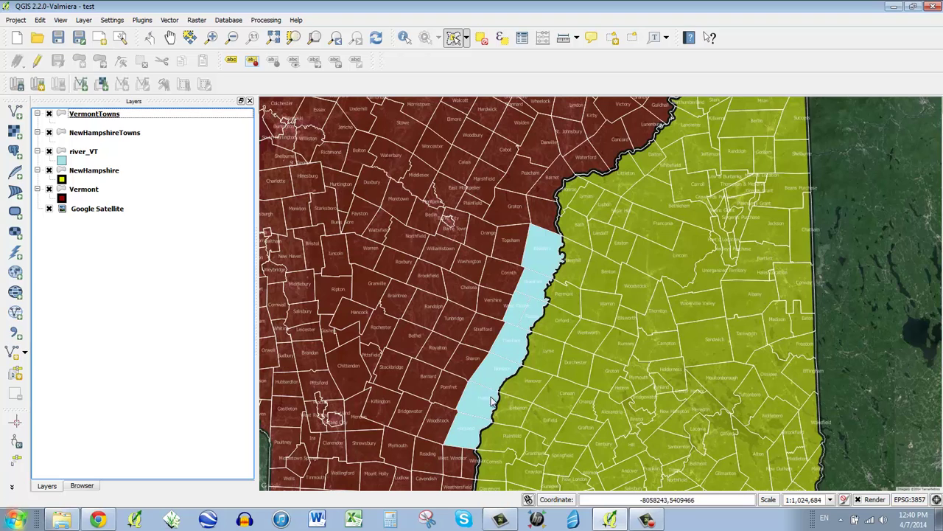
pyautogui.click(77, 153)
# Step: Set the river_VT fill colour to a neutral grey with brightness 150
pyautogui.doubleClick(77, 154)
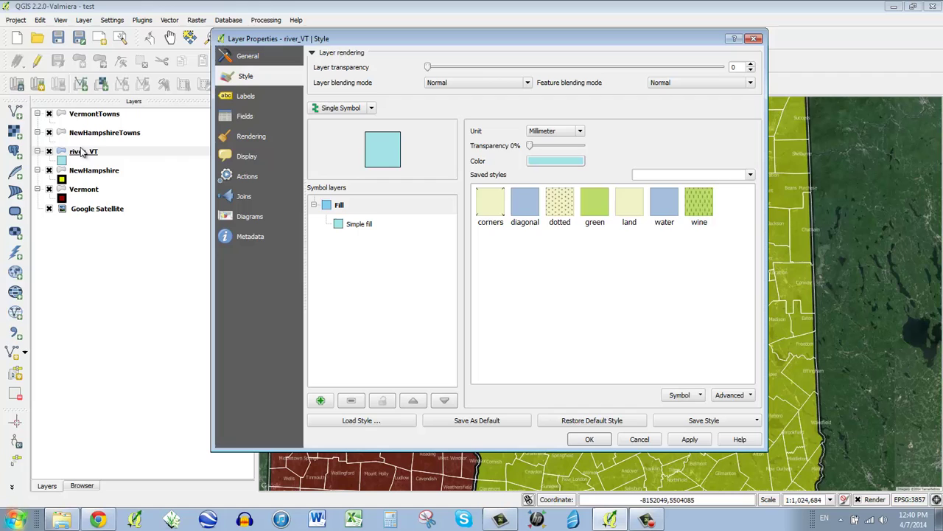
pyautogui.click(368, 225)
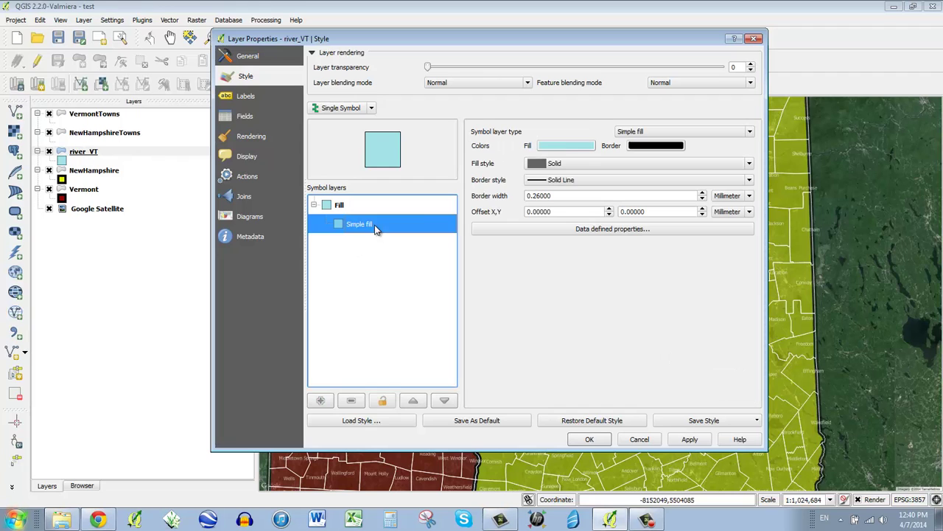
pyautogui.click(575, 148)
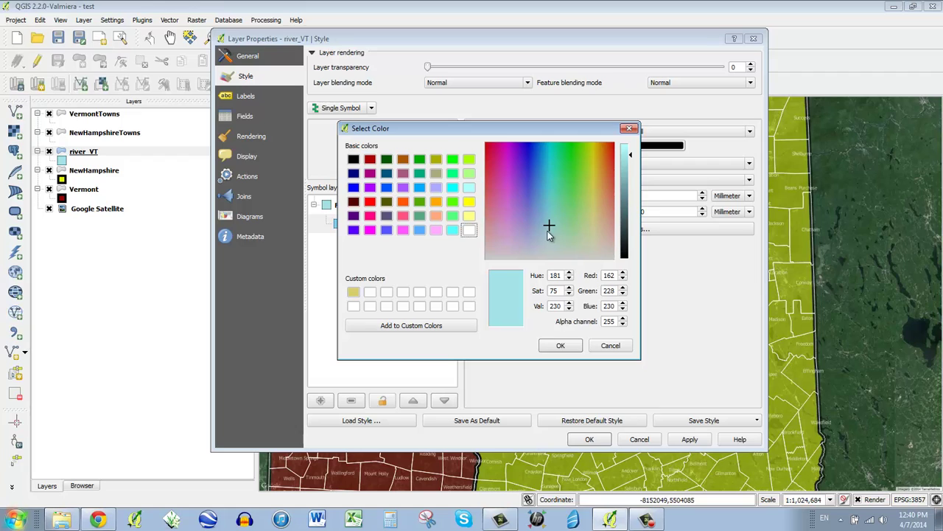
pyautogui.moveTo(548, 232); pyautogui.dragTo(553, 270)
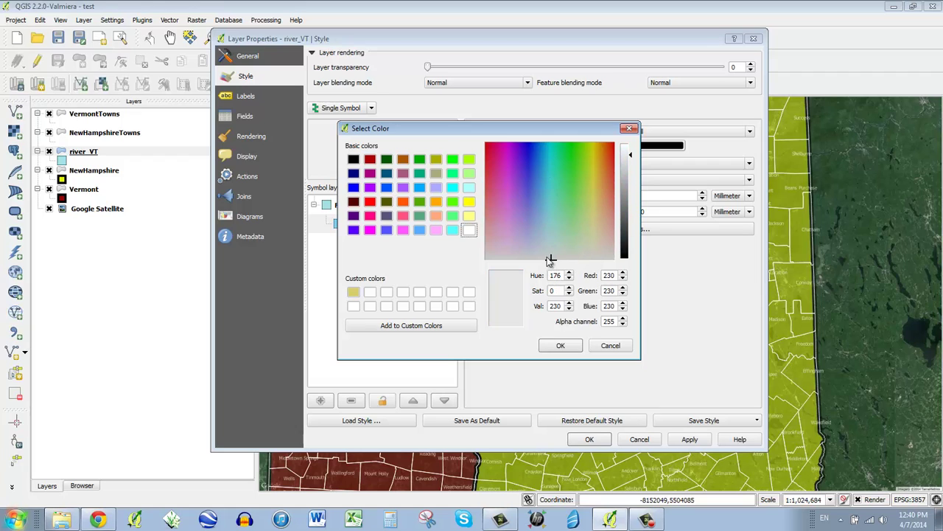
pyautogui.moveTo(625, 198); pyautogui.dragTo(625, 200)
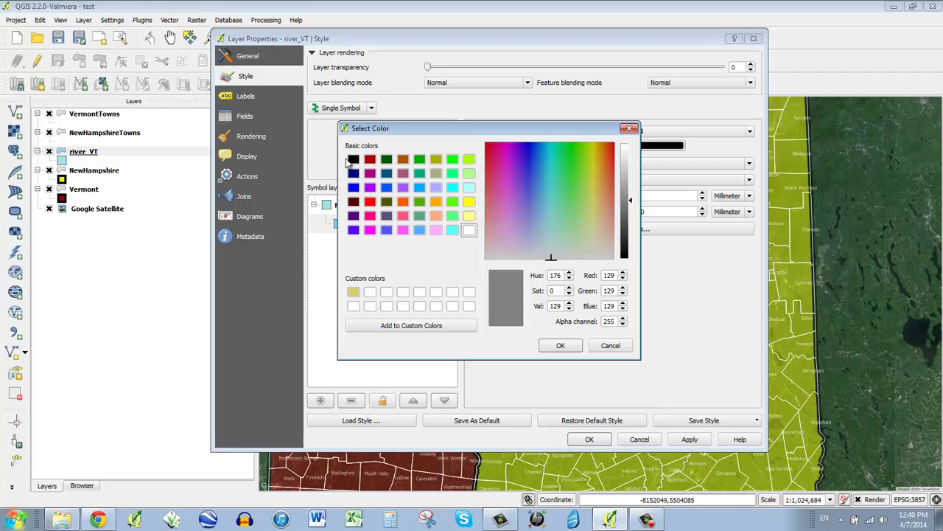
pyautogui.click(471, 230)
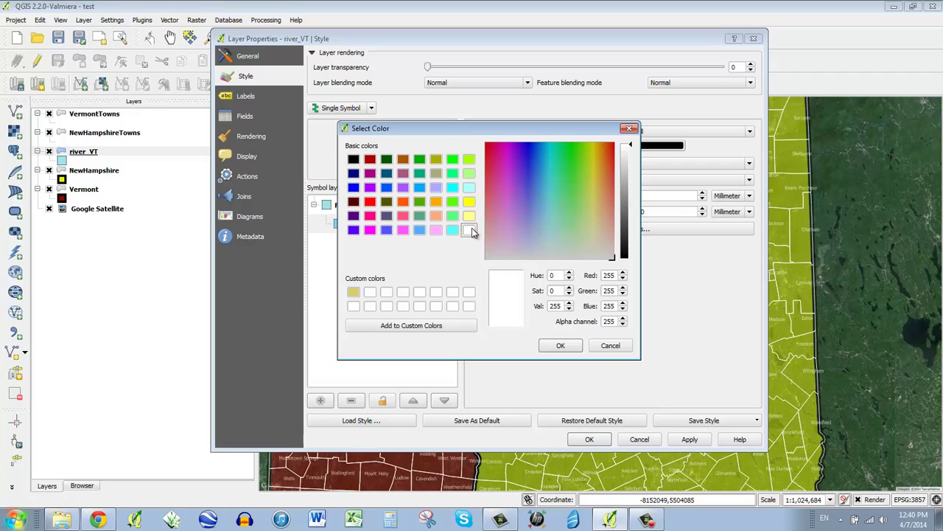
pyautogui.click(354, 159)
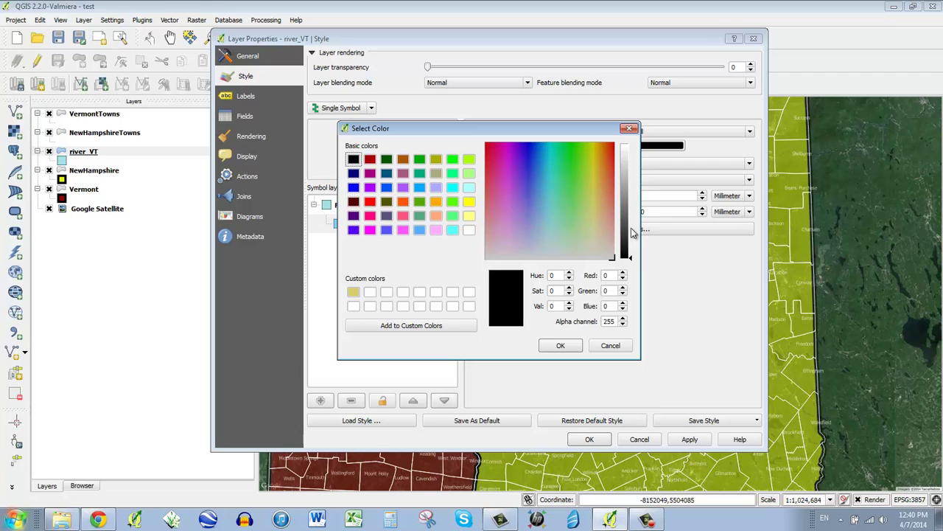
pyautogui.moveTo(631, 260); pyautogui.dragTo(627, 194)
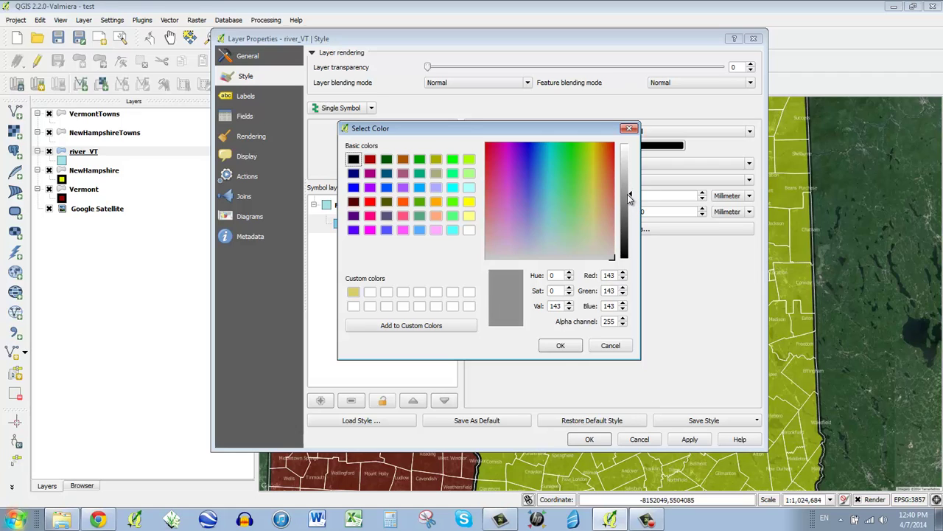
pyautogui.doubleClick(564, 305)
pyautogui.write('150')
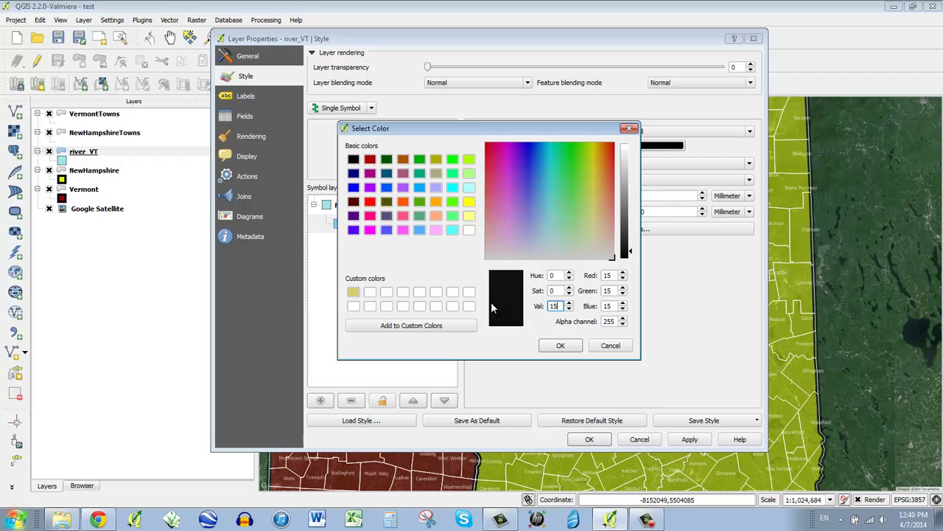
pyautogui.click(560, 345)
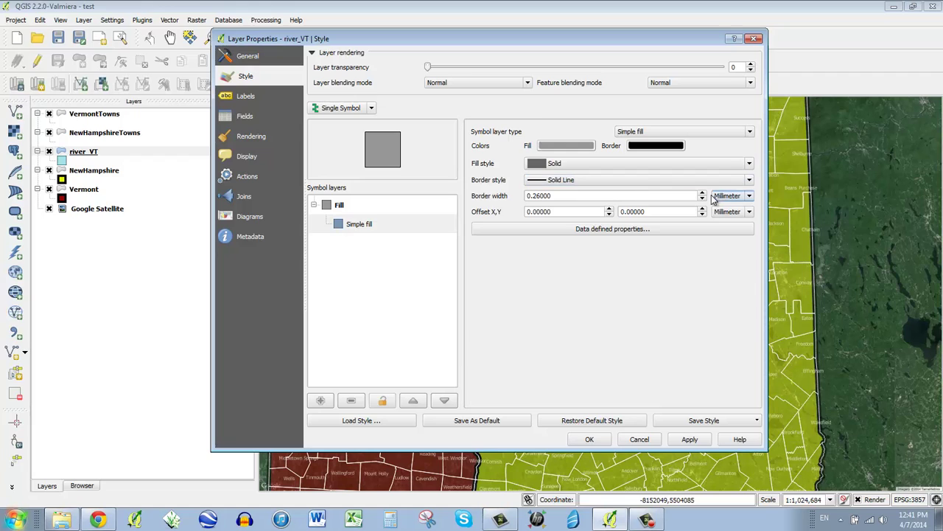
# Step: Set river_VT's border style to No Pen and apply the style
pyautogui.click(660, 149)
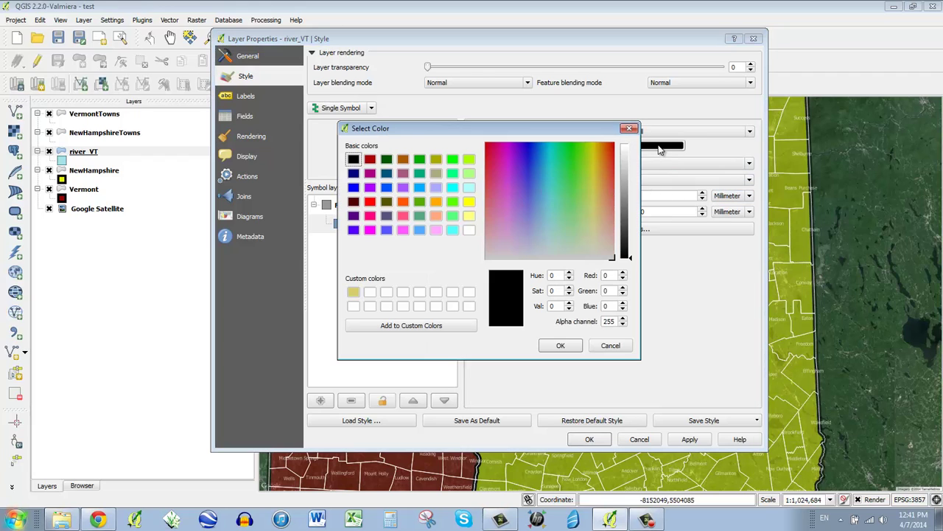
pyautogui.click(611, 345)
pyautogui.click(591, 183)
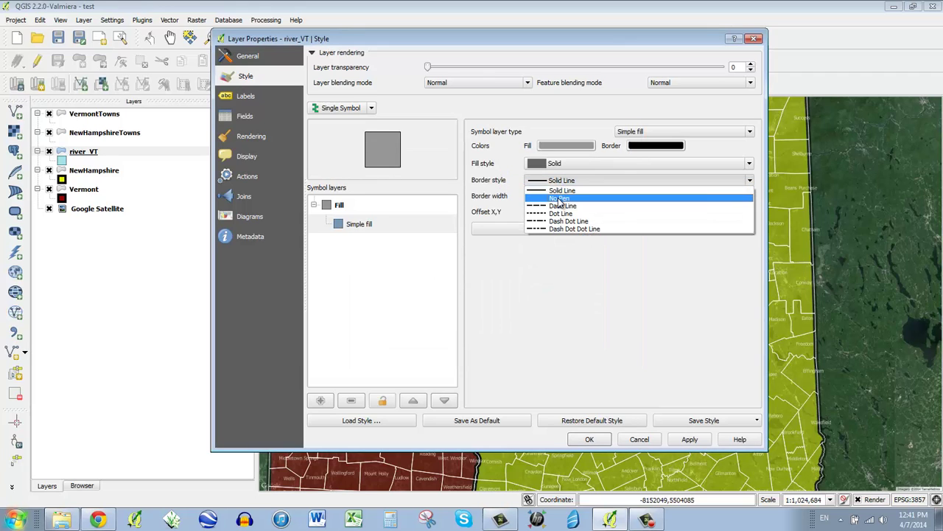
pyautogui.click(559, 199)
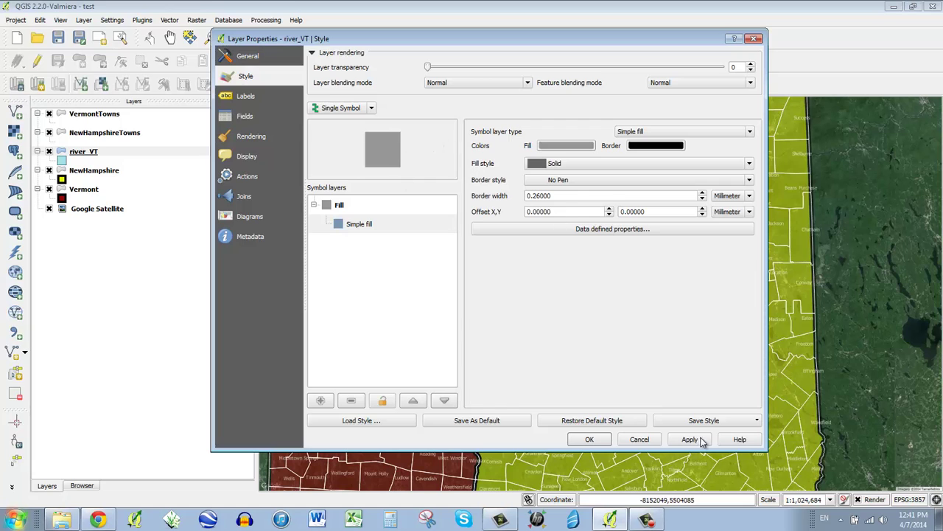
pyautogui.click(587, 438)
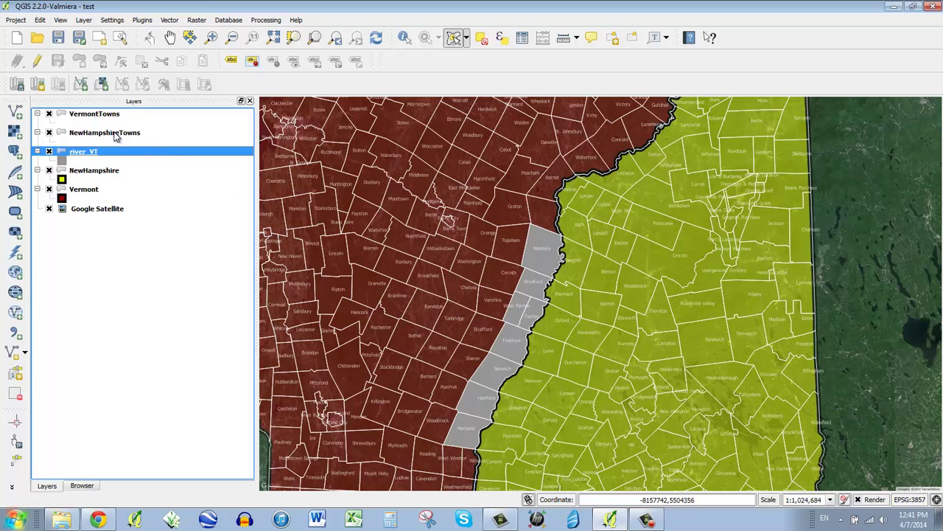
# Step: On the NewHampshireTowns layer, freehand-trace around the New Hampshire towns along the river
pyautogui.click(114, 137)
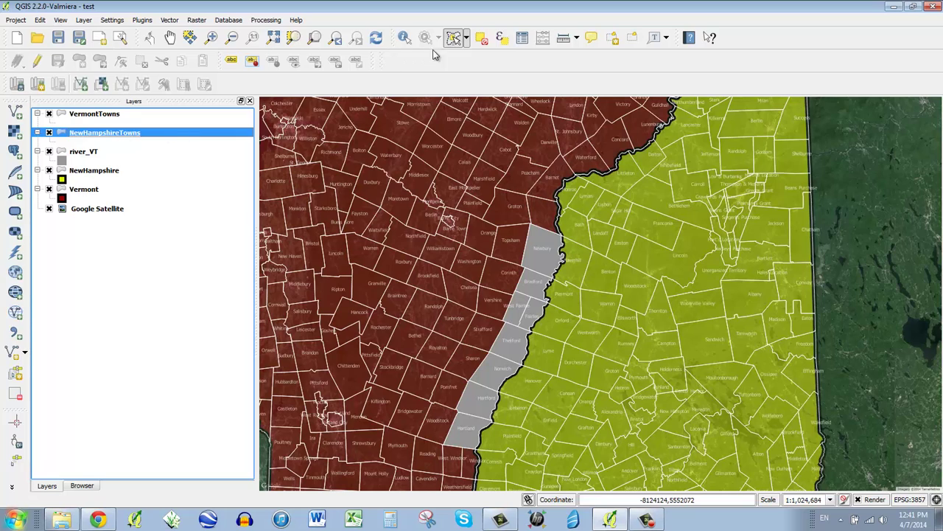
pyautogui.click(575, 259)
pyautogui.moveTo(575, 257)
pyautogui.mouseDown()
pyautogui.moveTo(573, 295)
pyautogui.moveTo(513, 389)
pyautogui.moveTo(510, 429)
pyautogui.moveTo(493, 445)
pyautogui.mouseUp()
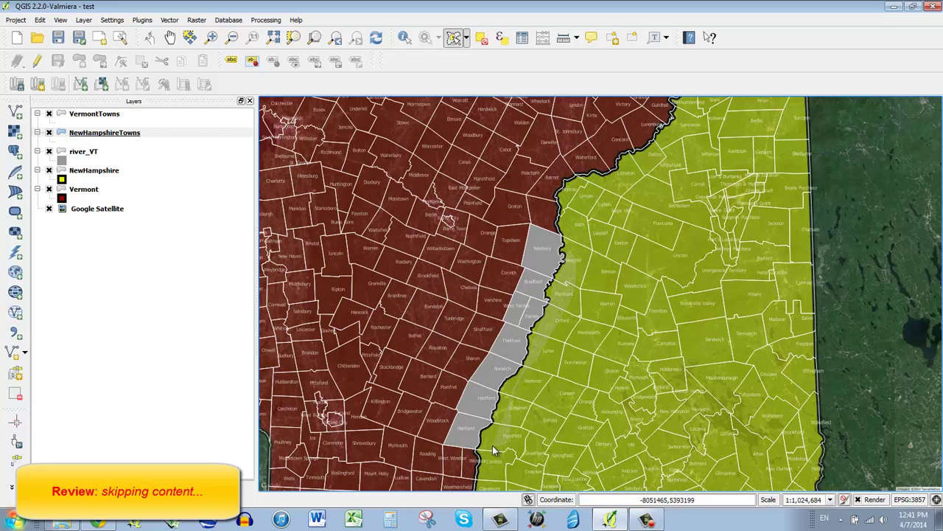
# Step: Save the selected towns as river_NH, place it below river_VT, and deselect all
pyautogui.rightClick(104, 134)
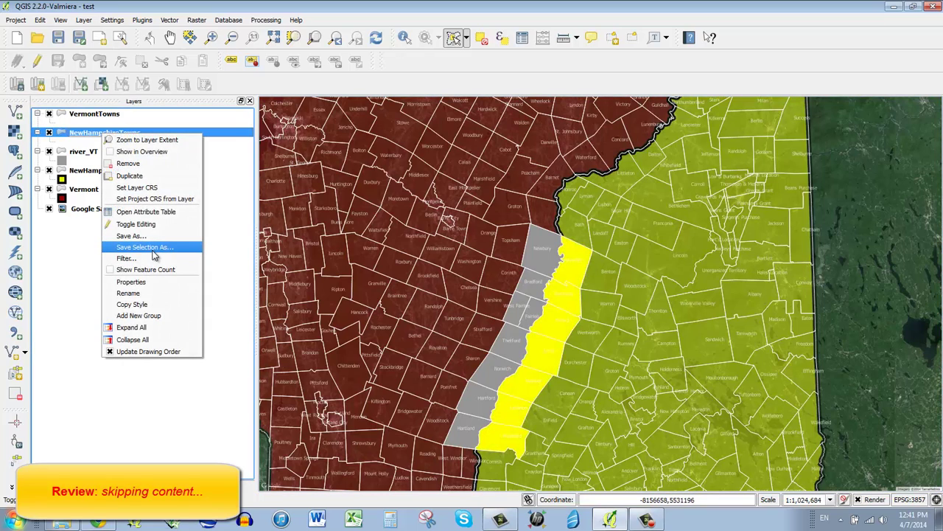
pyautogui.click(147, 248)
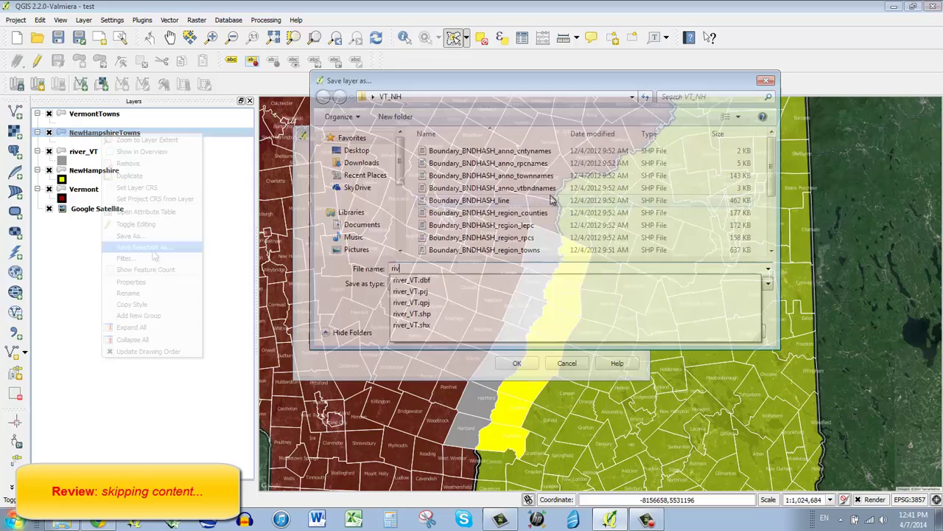
pyautogui.write('river')
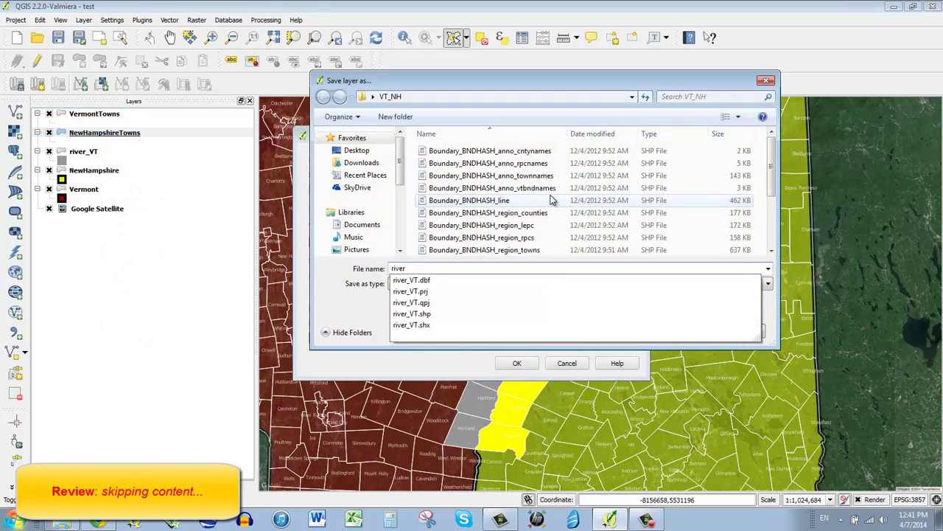
pyautogui.write('_NH')
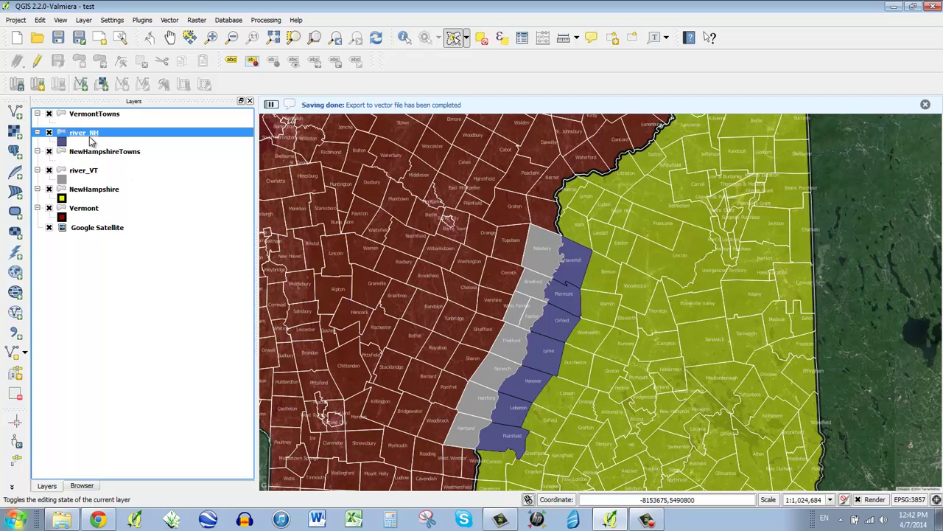
pyautogui.moveTo(90, 138); pyautogui.dragTo(91, 160)
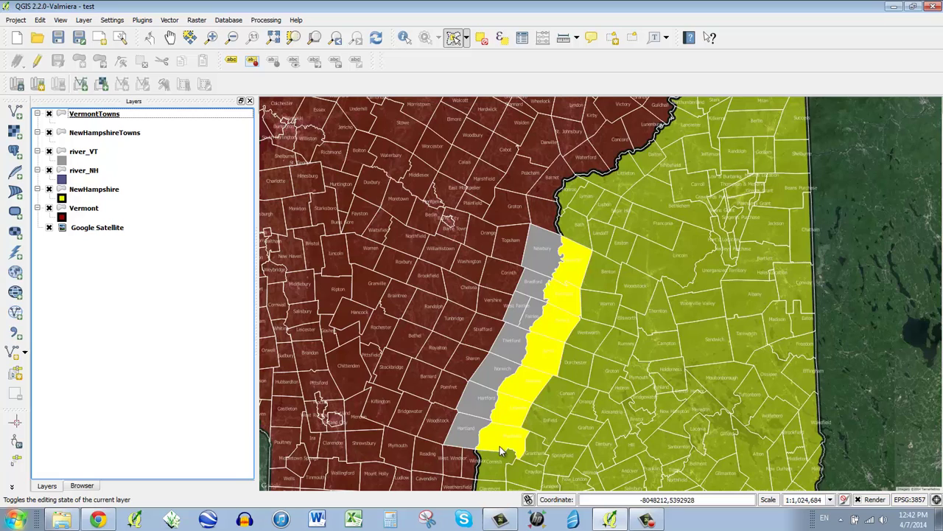
pyautogui.click(480, 38)
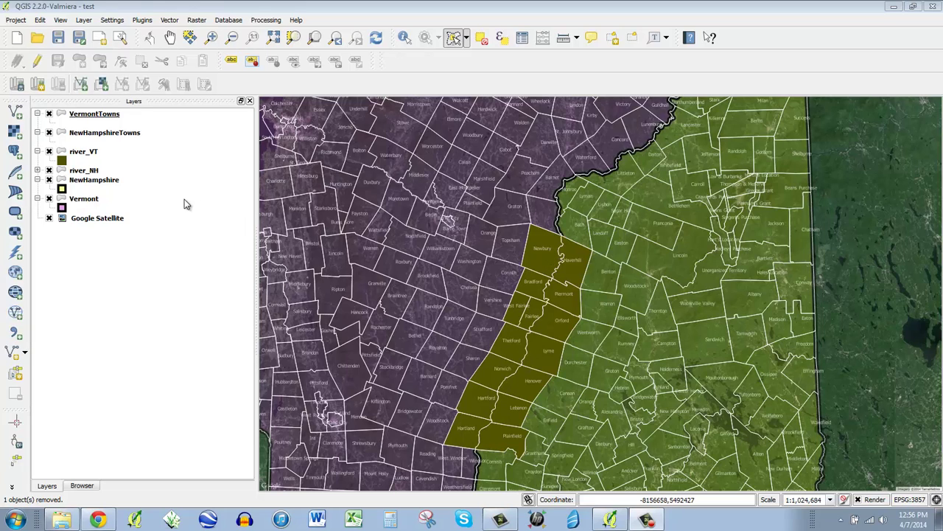
# Step: Change the river_VT Simple fill colour to a solid dark red
pyautogui.click(87, 152)
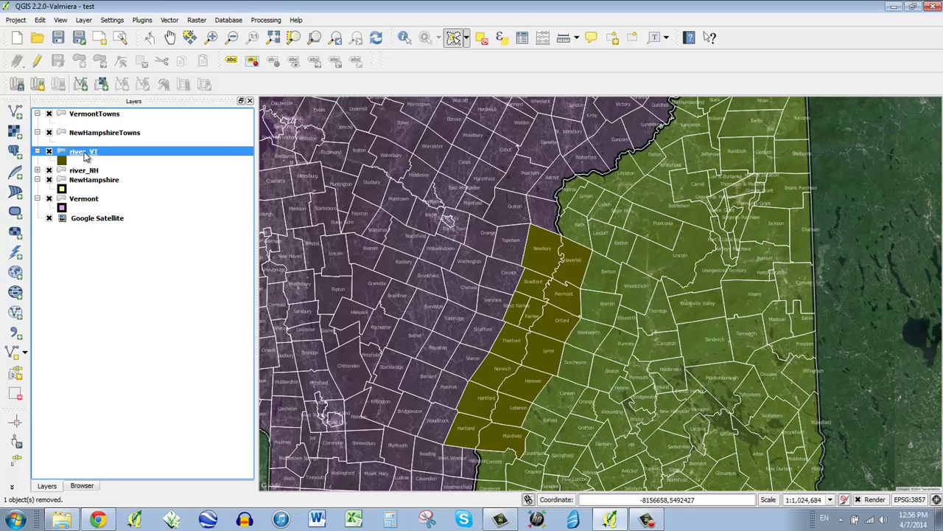
pyautogui.doubleClick(86, 154)
pyautogui.click(331, 237)
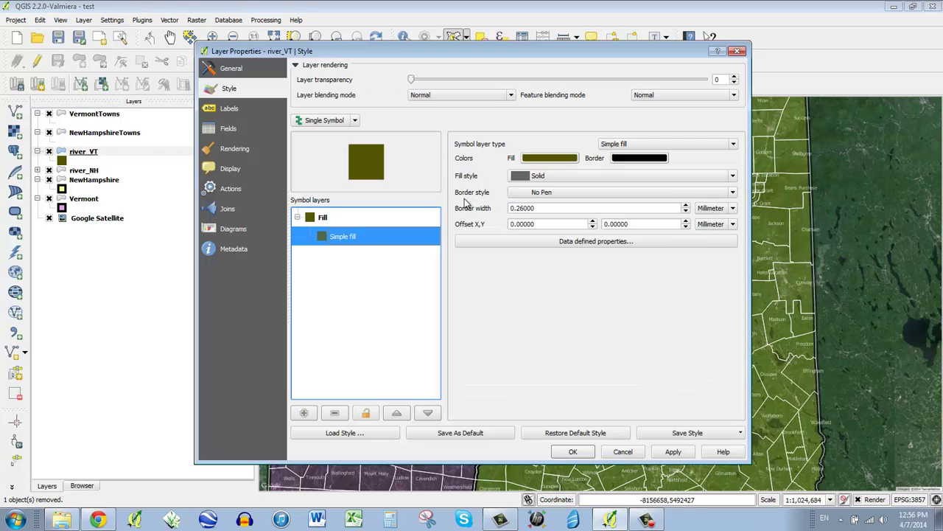
pyautogui.click(558, 155)
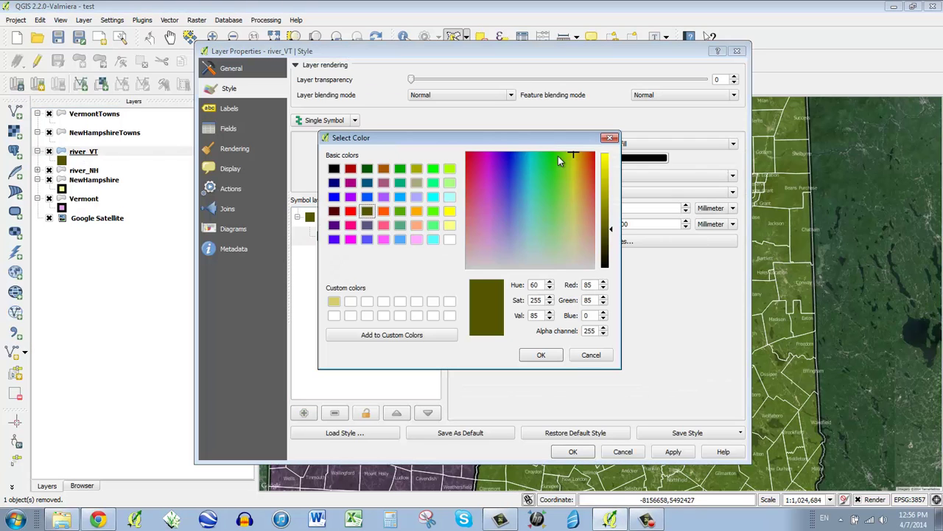
pyautogui.click(466, 156)
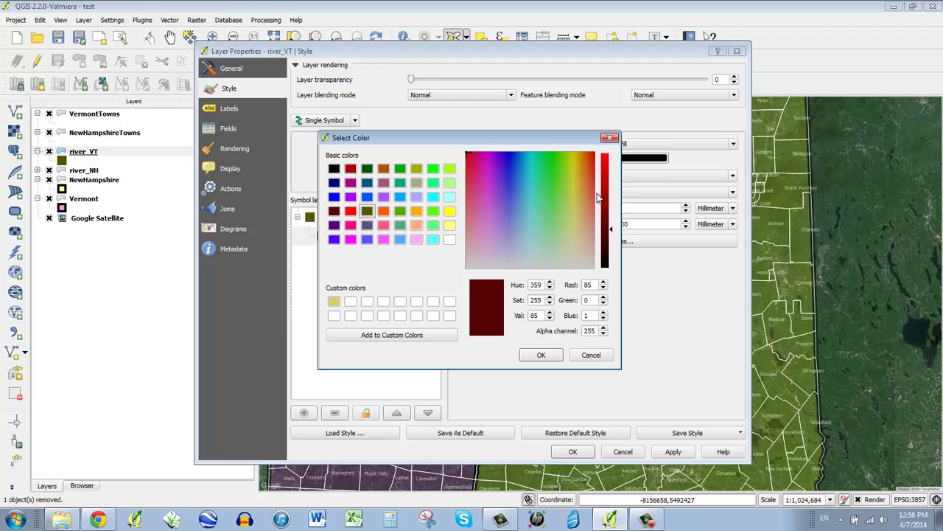
pyautogui.click(553, 358)
pyautogui.click(573, 451)
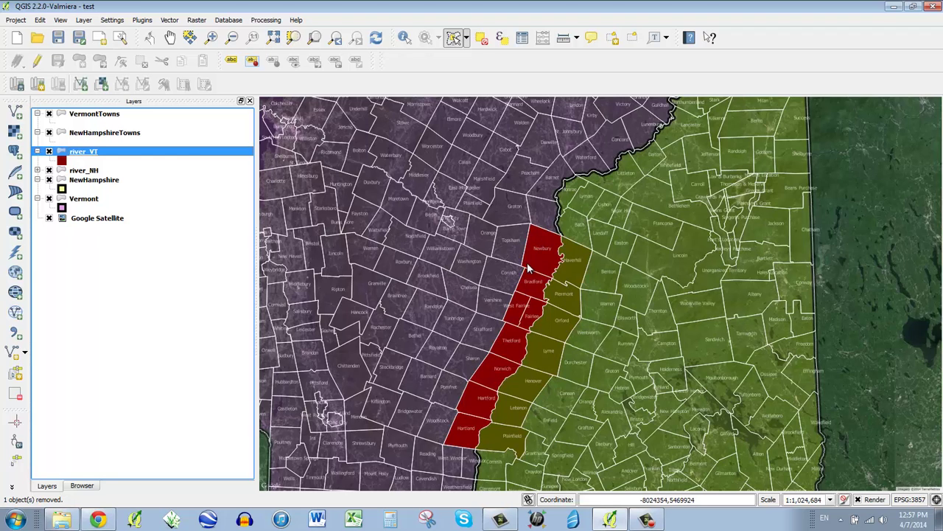
# Step: Copy river_VT's style onto river_NH, then keep Vermont beneath NewHampshire in the layer order
pyautogui.rightClick(83, 156)
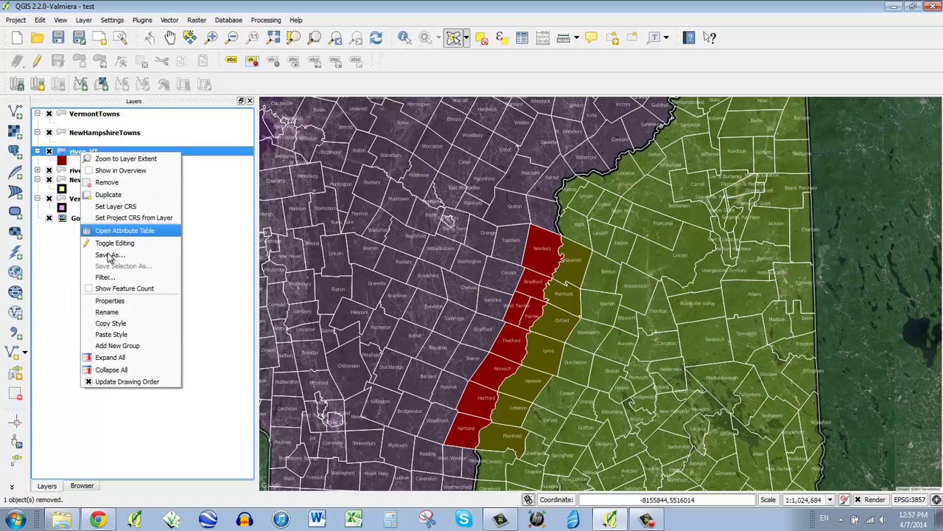
pyautogui.click(122, 325)
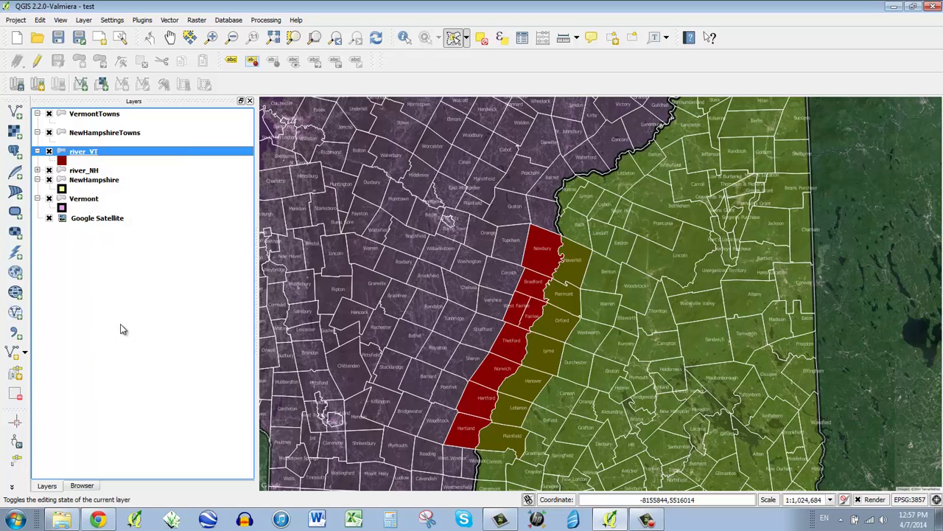
pyautogui.rightClick(78, 171)
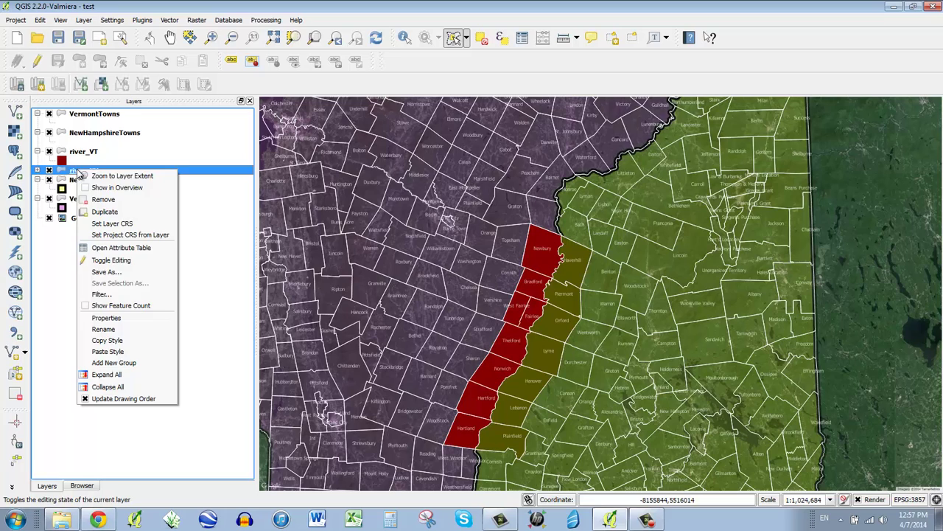
pyautogui.click(108, 352)
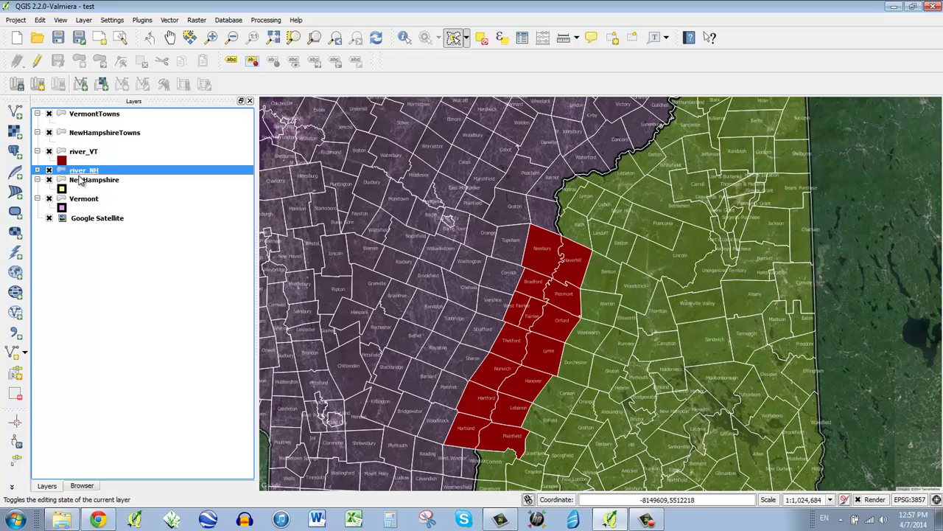
pyautogui.moveTo(87, 199); pyautogui.dragTo(90, 150)
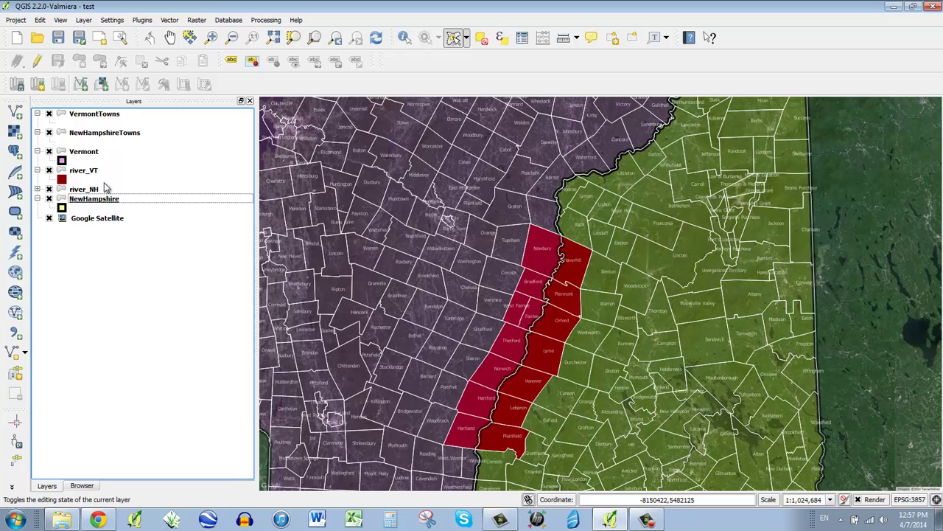
pyautogui.moveTo(83, 152); pyautogui.dragTo(83, 201)
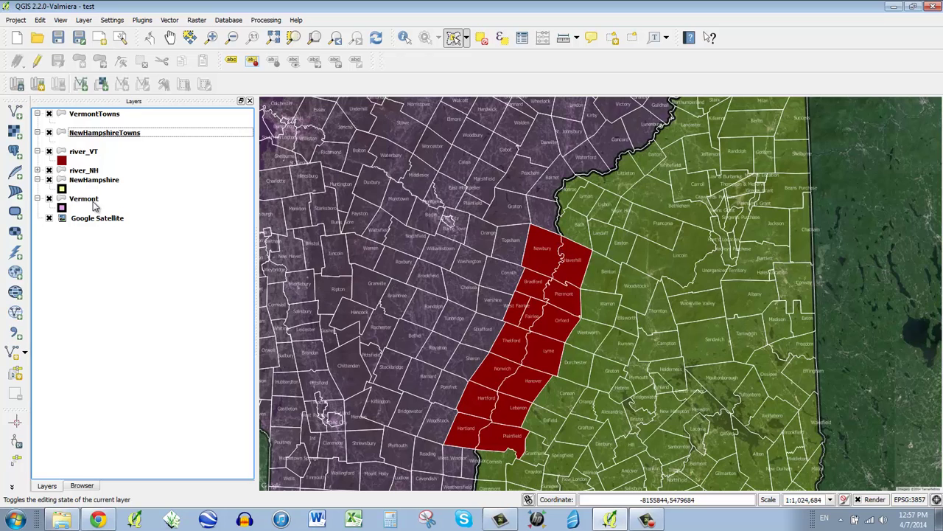
# Step: Duplicate the Vermont layer, move Vermont copy to the top, and make it visible
pyautogui.rightClick(86, 199)
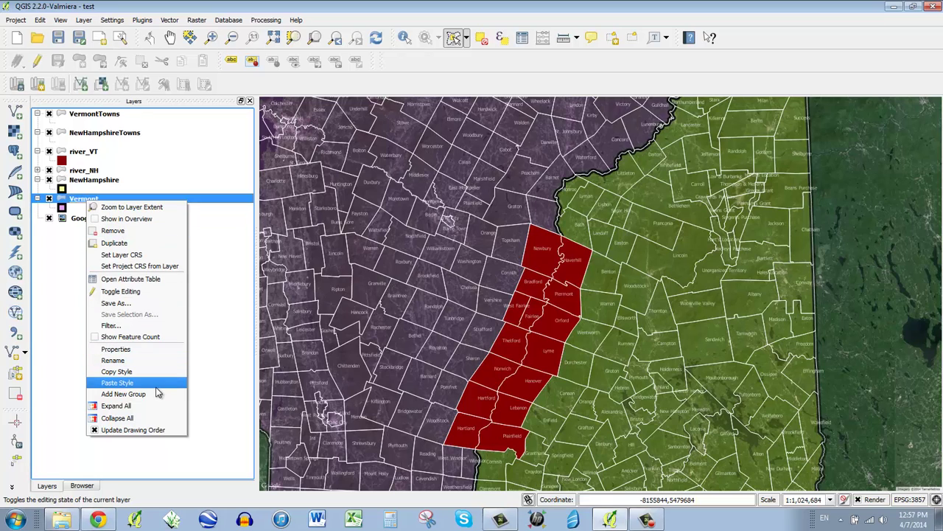
pyautogui.click(145, 243)
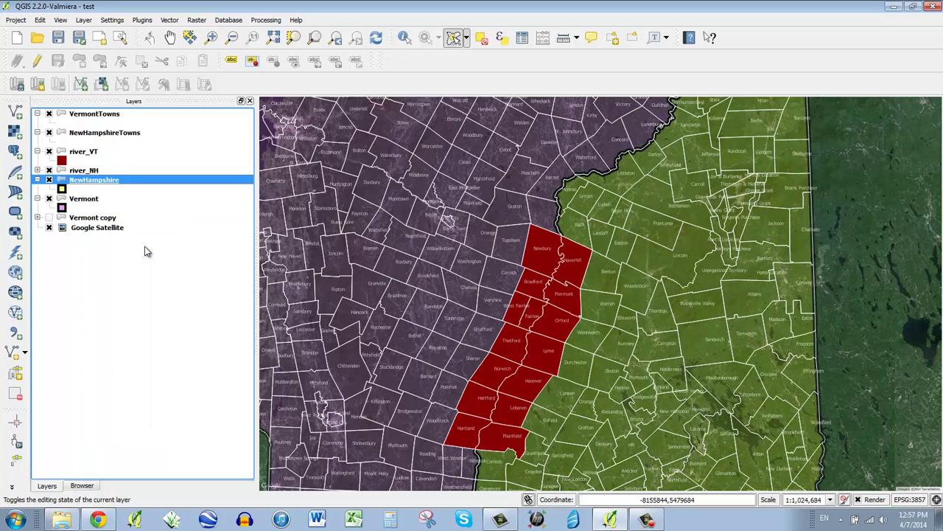
pyautogui.click(89, 219)
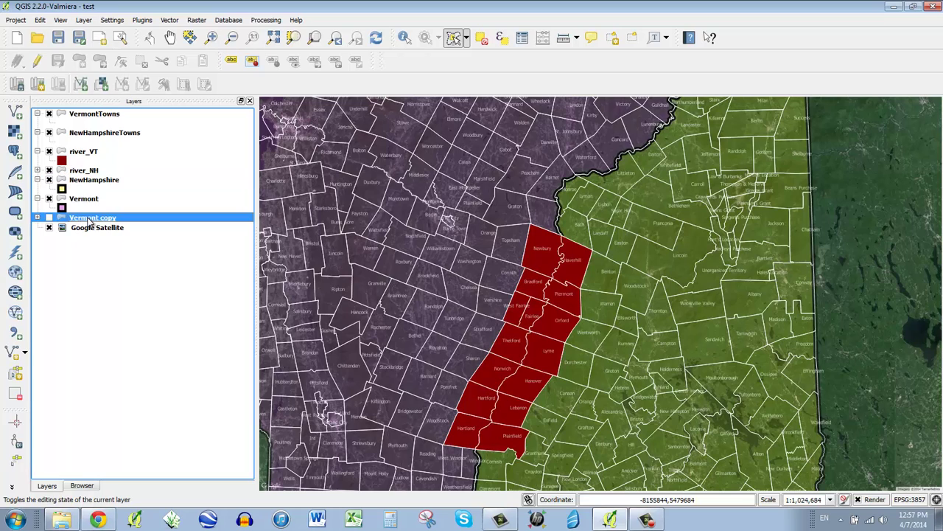
pyautogui.moveTo(89, 218); pyautogui.dragTo(87, 114)
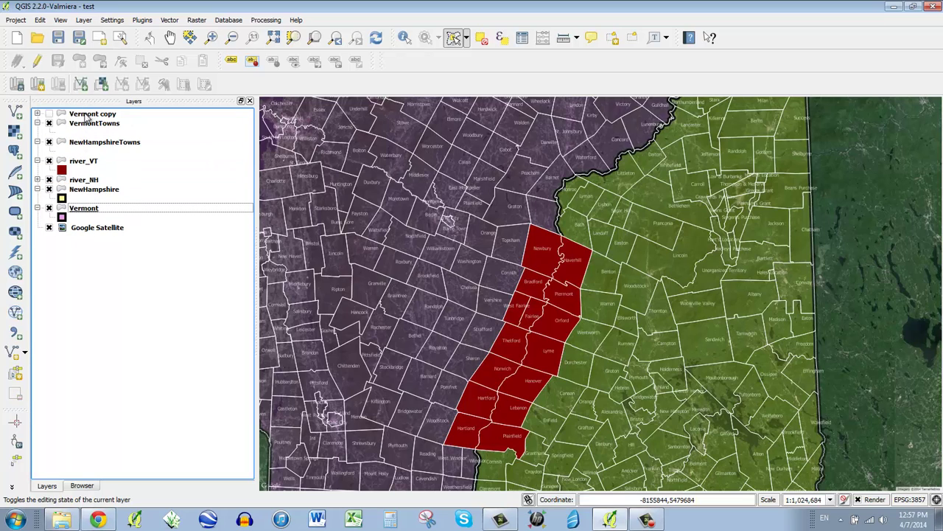
pyautogui.click(48, 114)
pyautogui.click(95, 116)
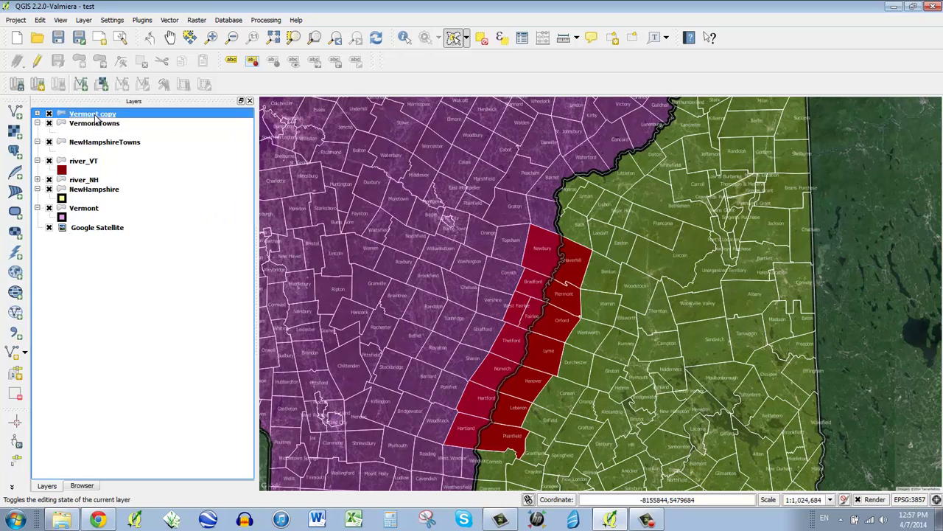
# Step: Set the Vermont copy fill colour's alpha to 0, leaving only its border visible
pyautogui.doubleClick(95, 116)
pyautogui.click(343, 237)
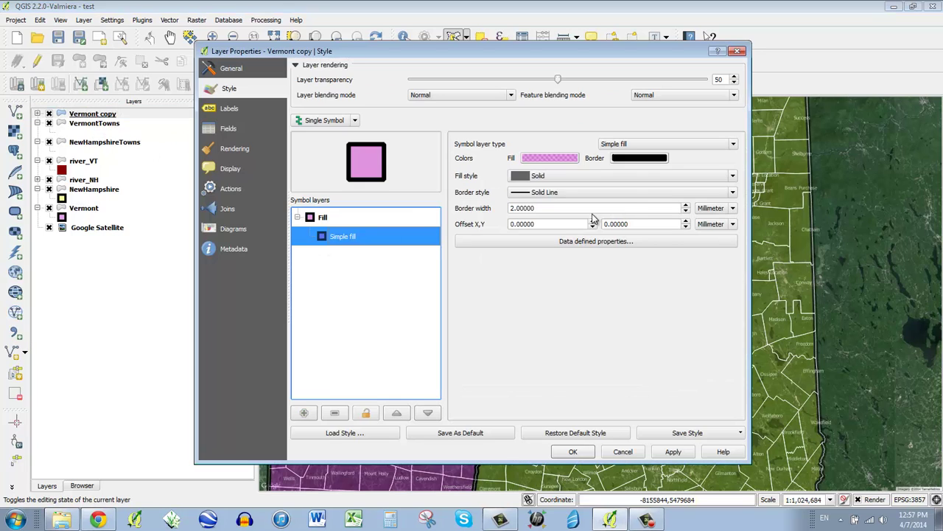
pyautogui.click(566, 158)
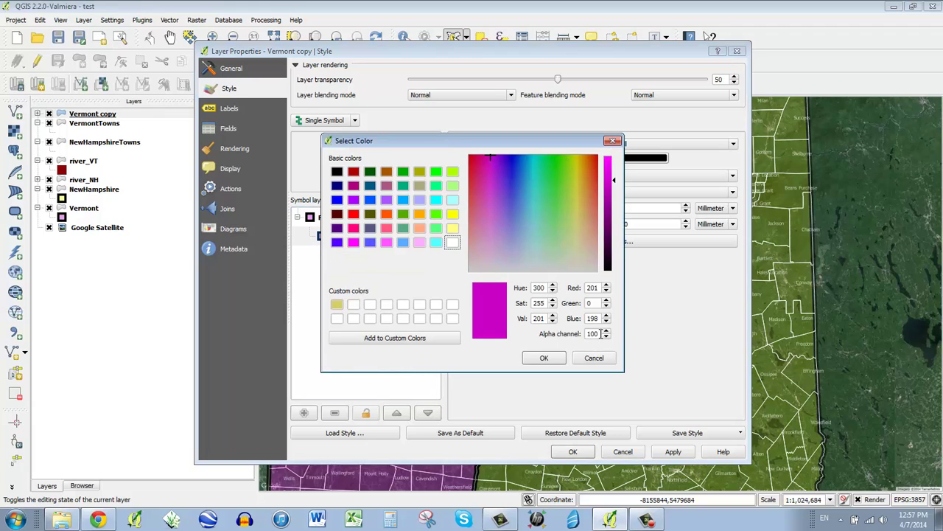
pyautogui.doubleClick(597, 333)
pyautogui.write('0')
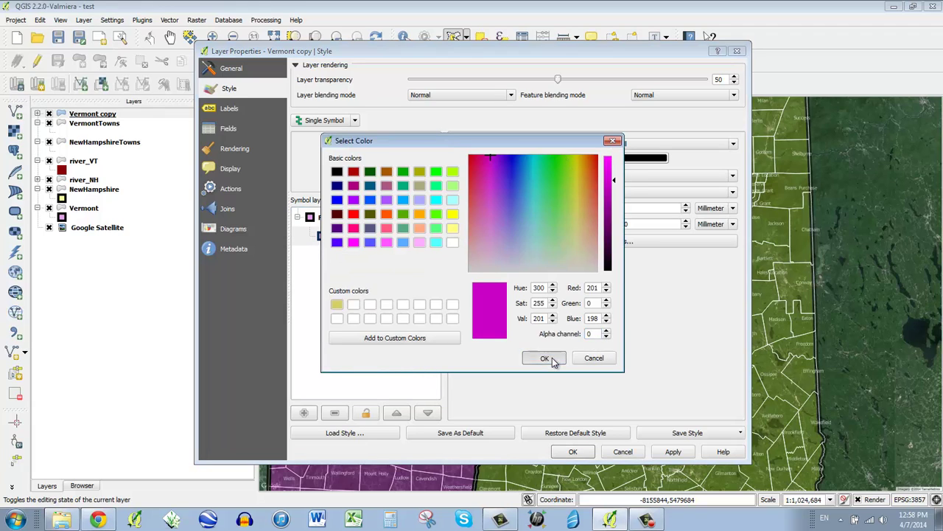
pyautogui.click(549, 359)
pyautogui.click(575, 451)
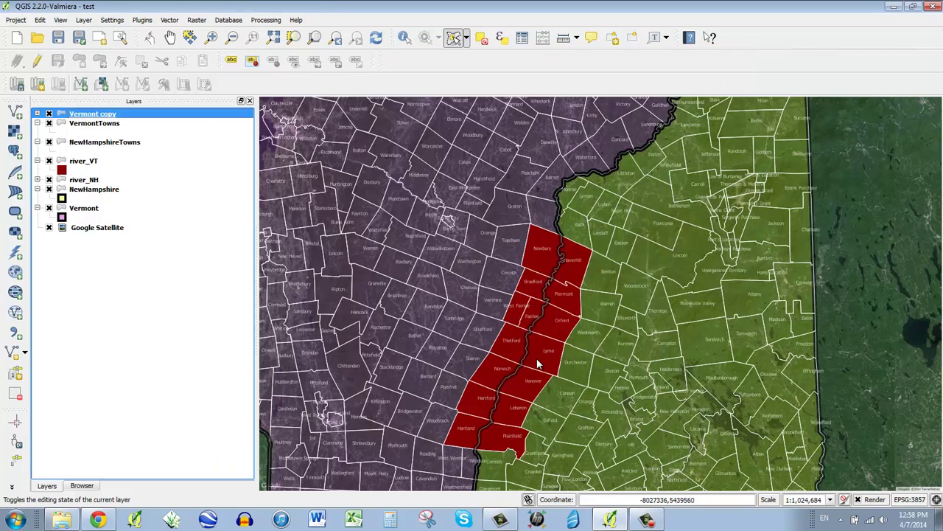
pyautogui.moveTo(519, 375); pyautogui.dragTo(522, 333)
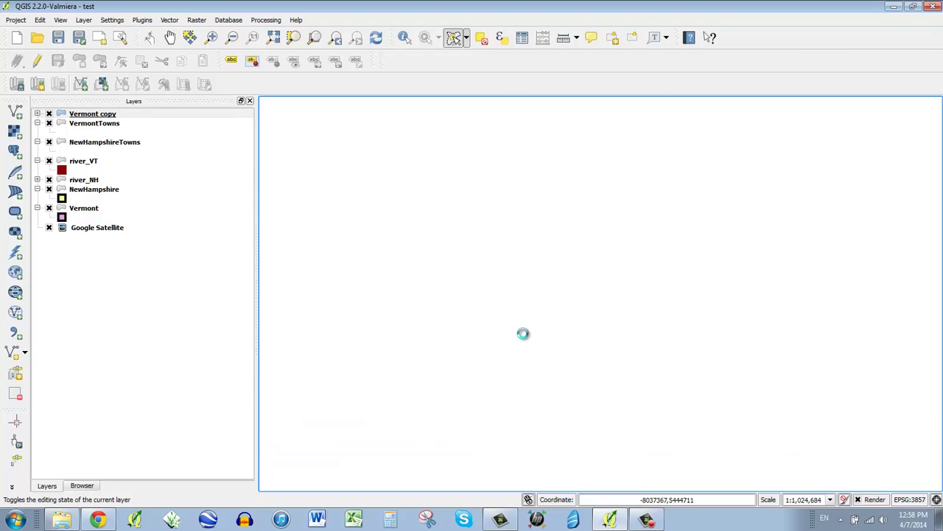